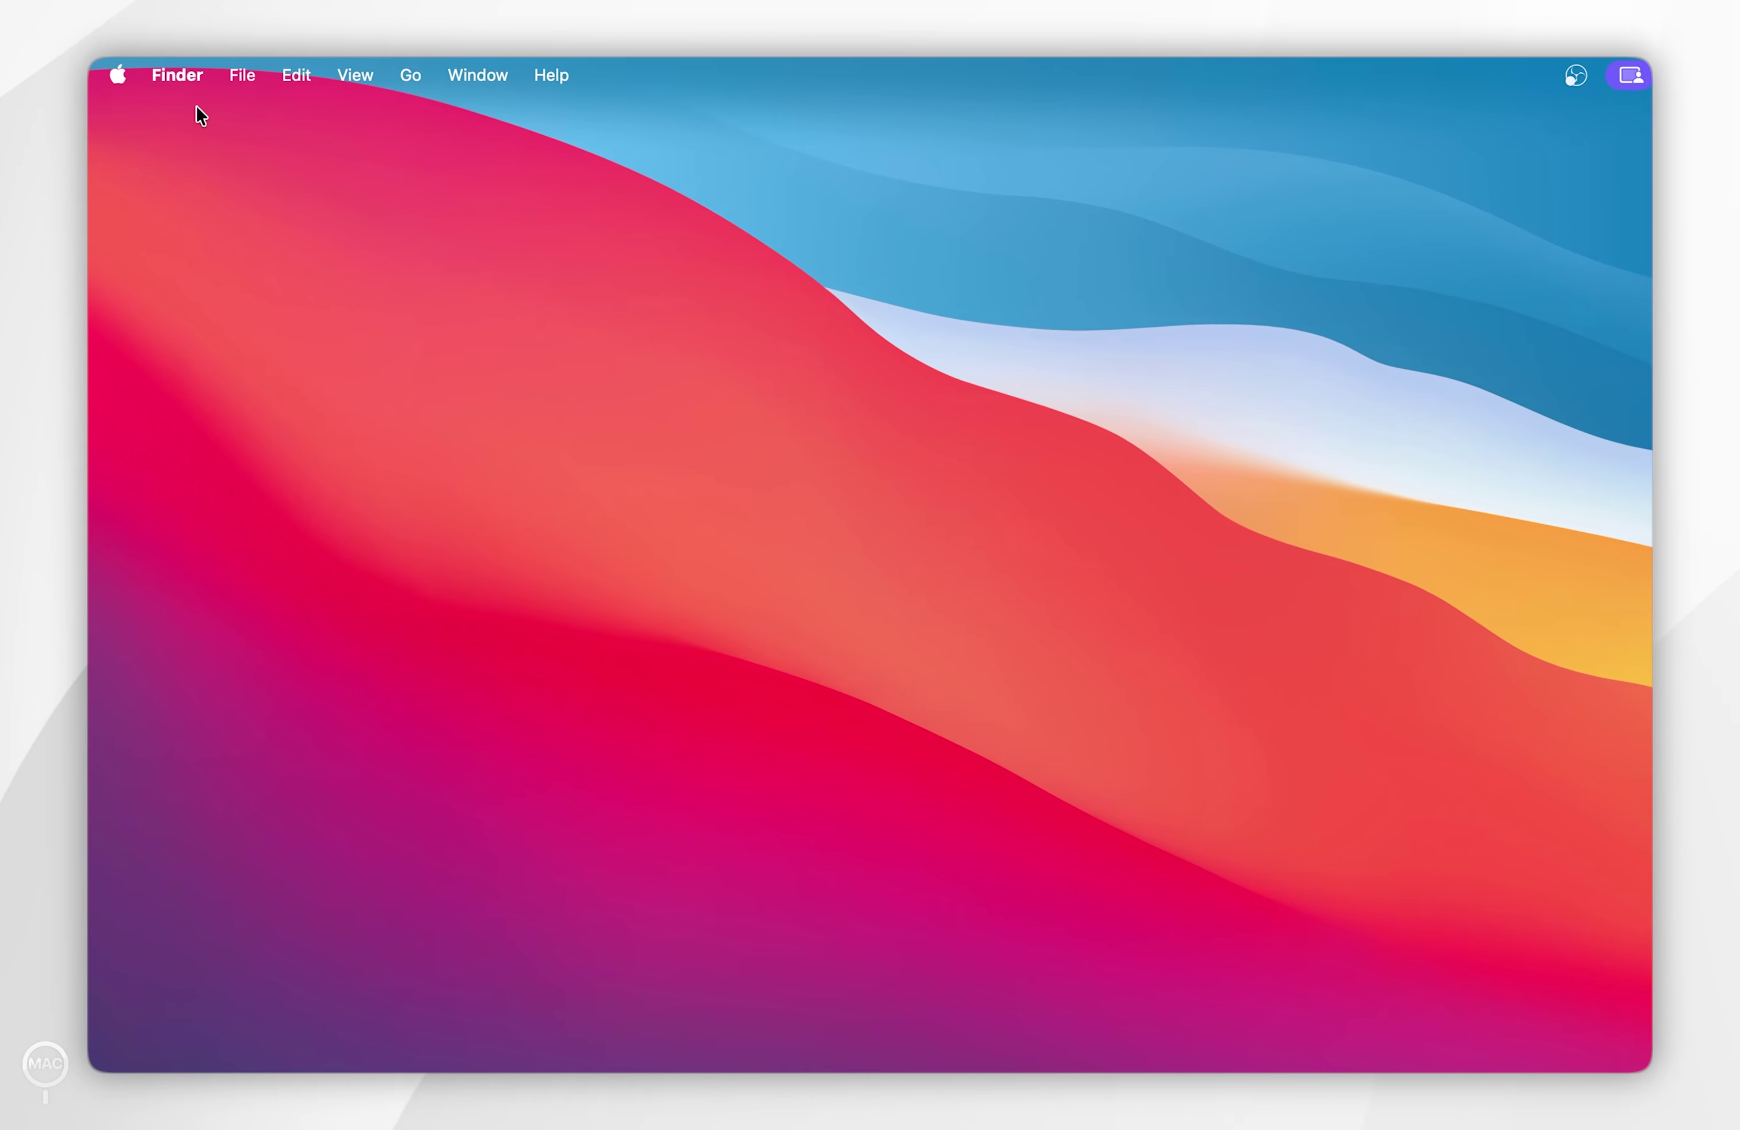
Open the About This Mac overview to check the computer's specifications.
click(136, 71)
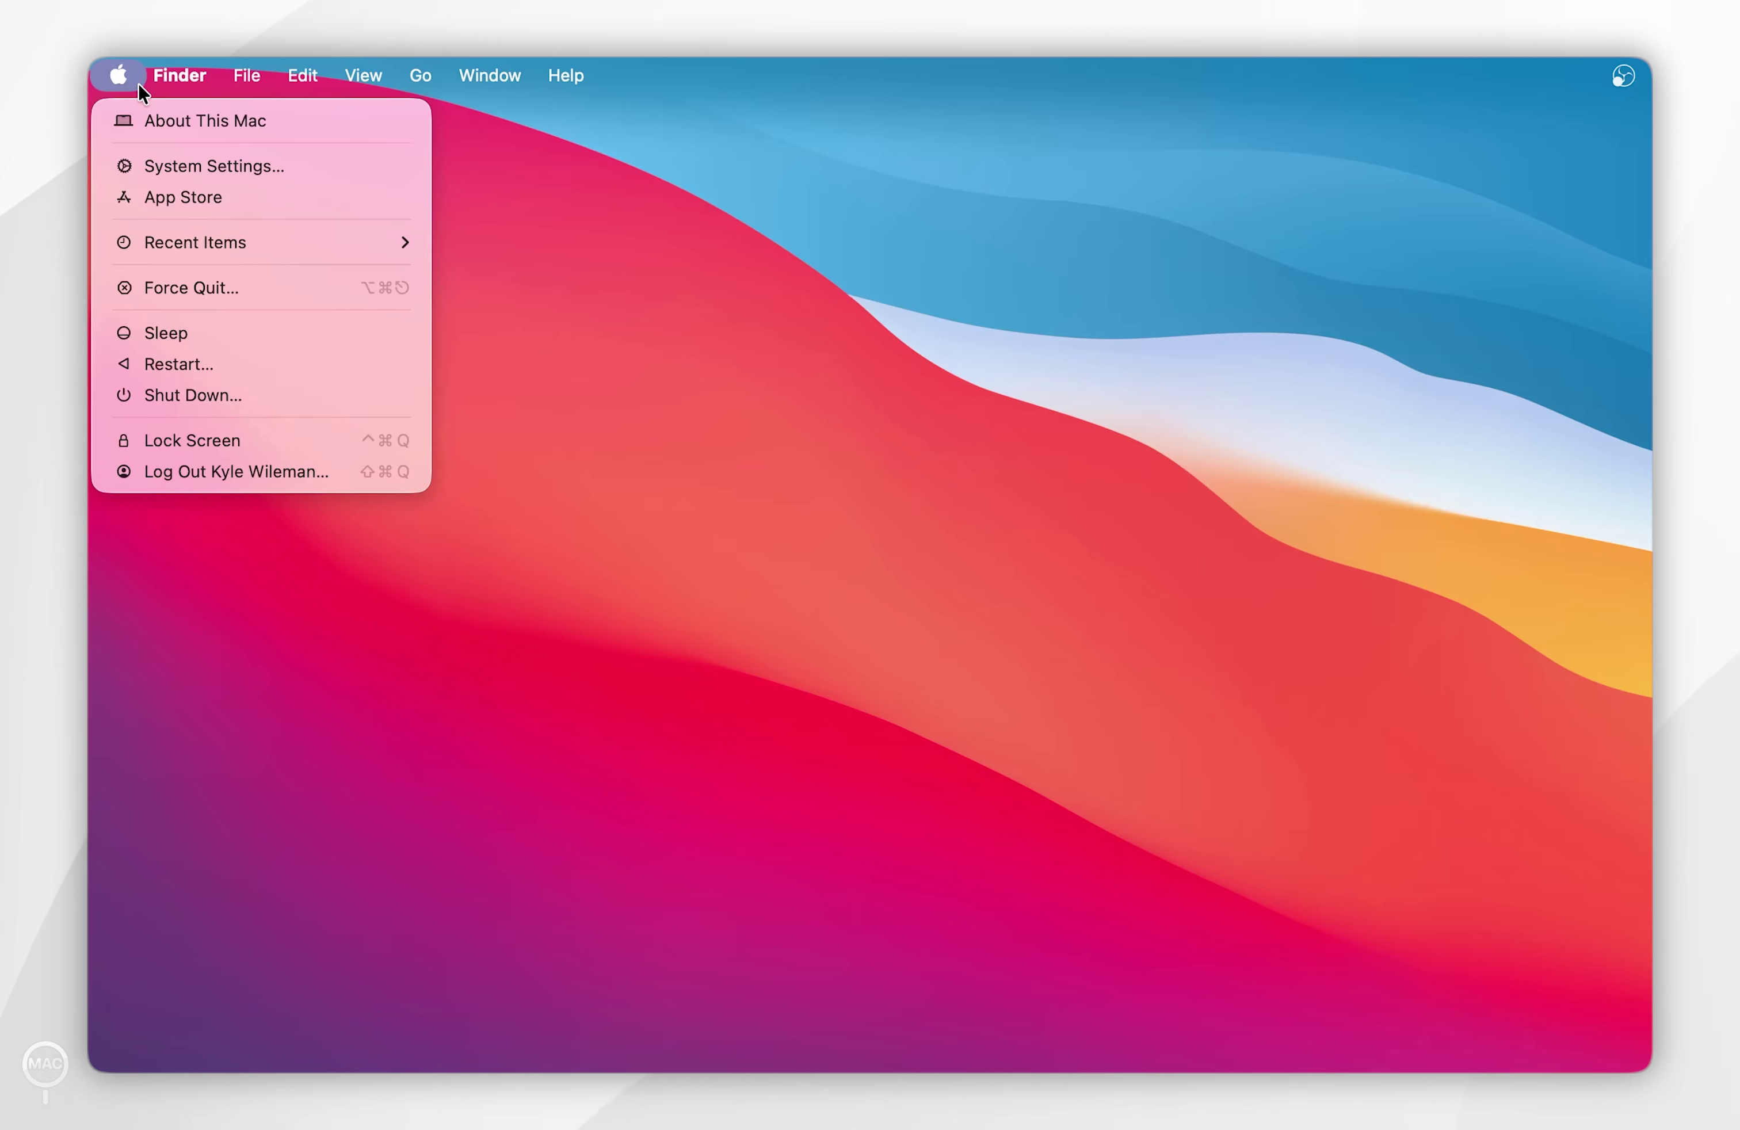
click(298, 123)
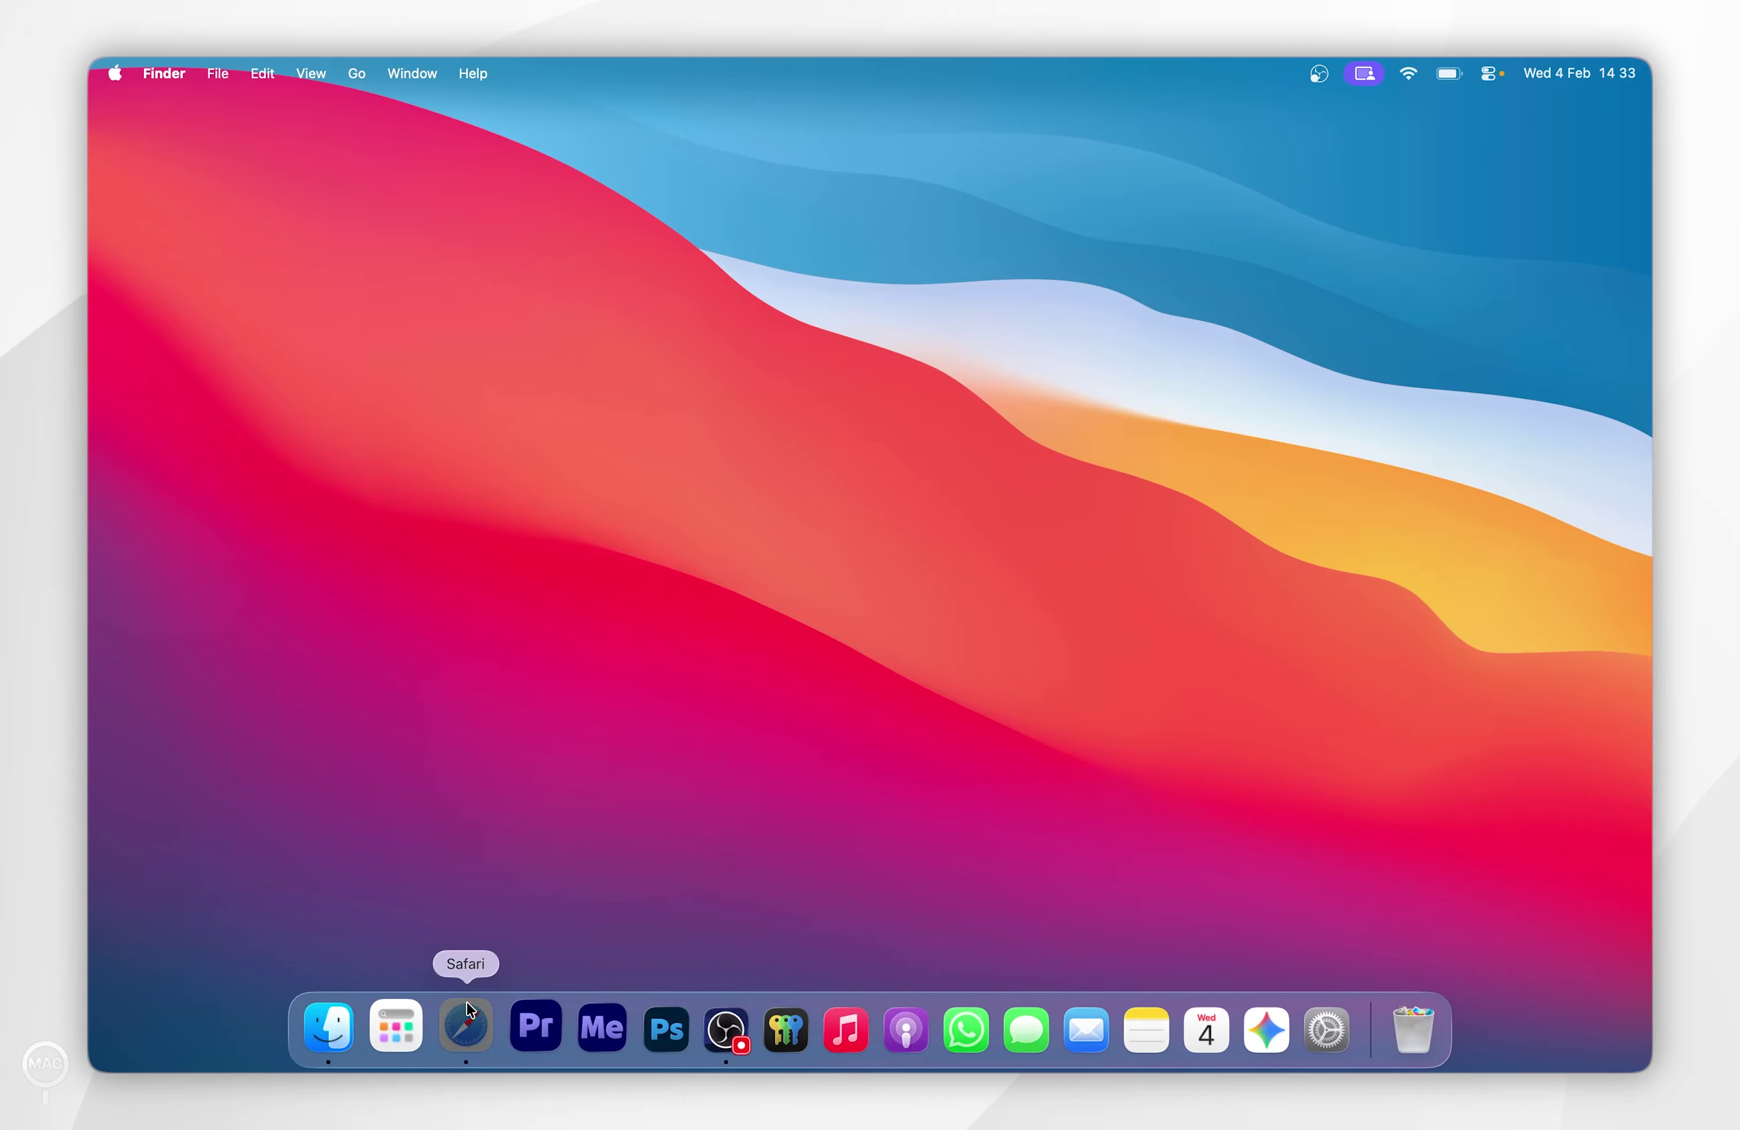
Switch to Safari and download LM Studio 0.4.1 for Mac (M series), saving LM-Studio-0.4.1-1-arm64.dmg to the Desktop.
click(466, 1031)
key(super+ctrl+f)
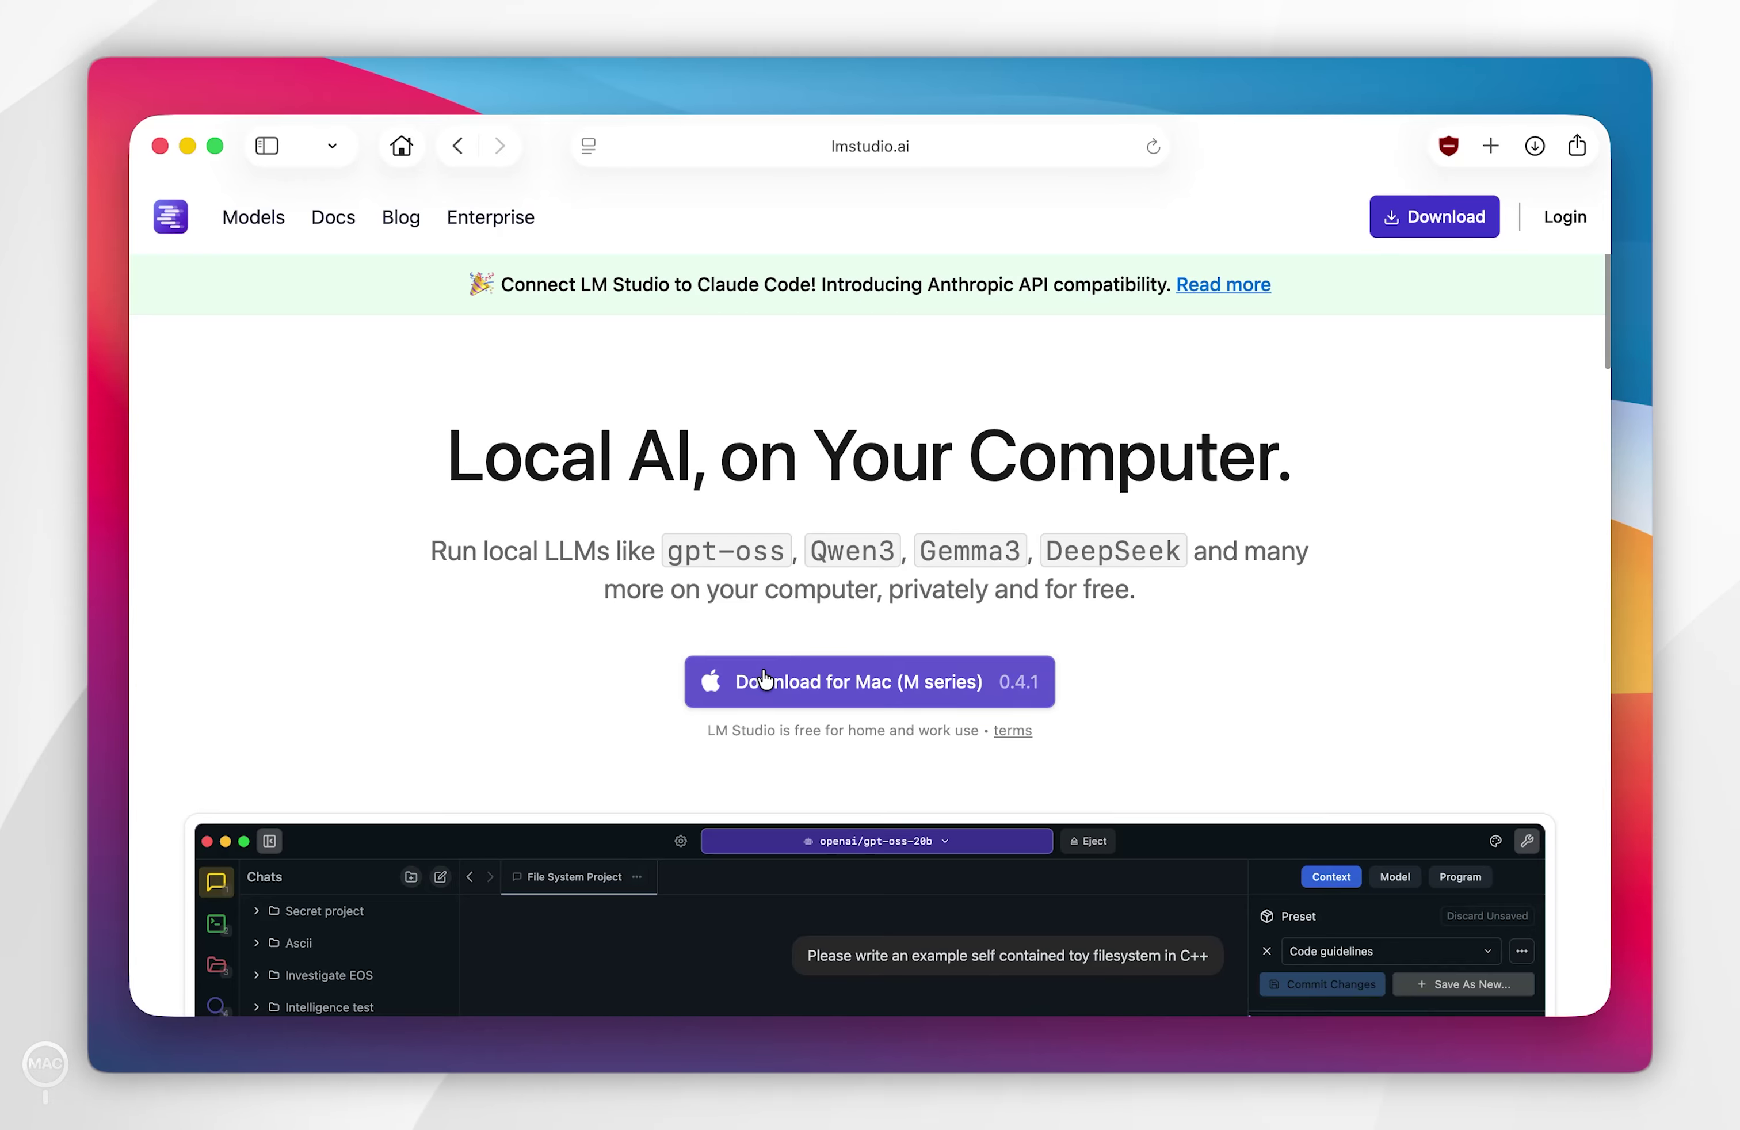
click(826, 681)
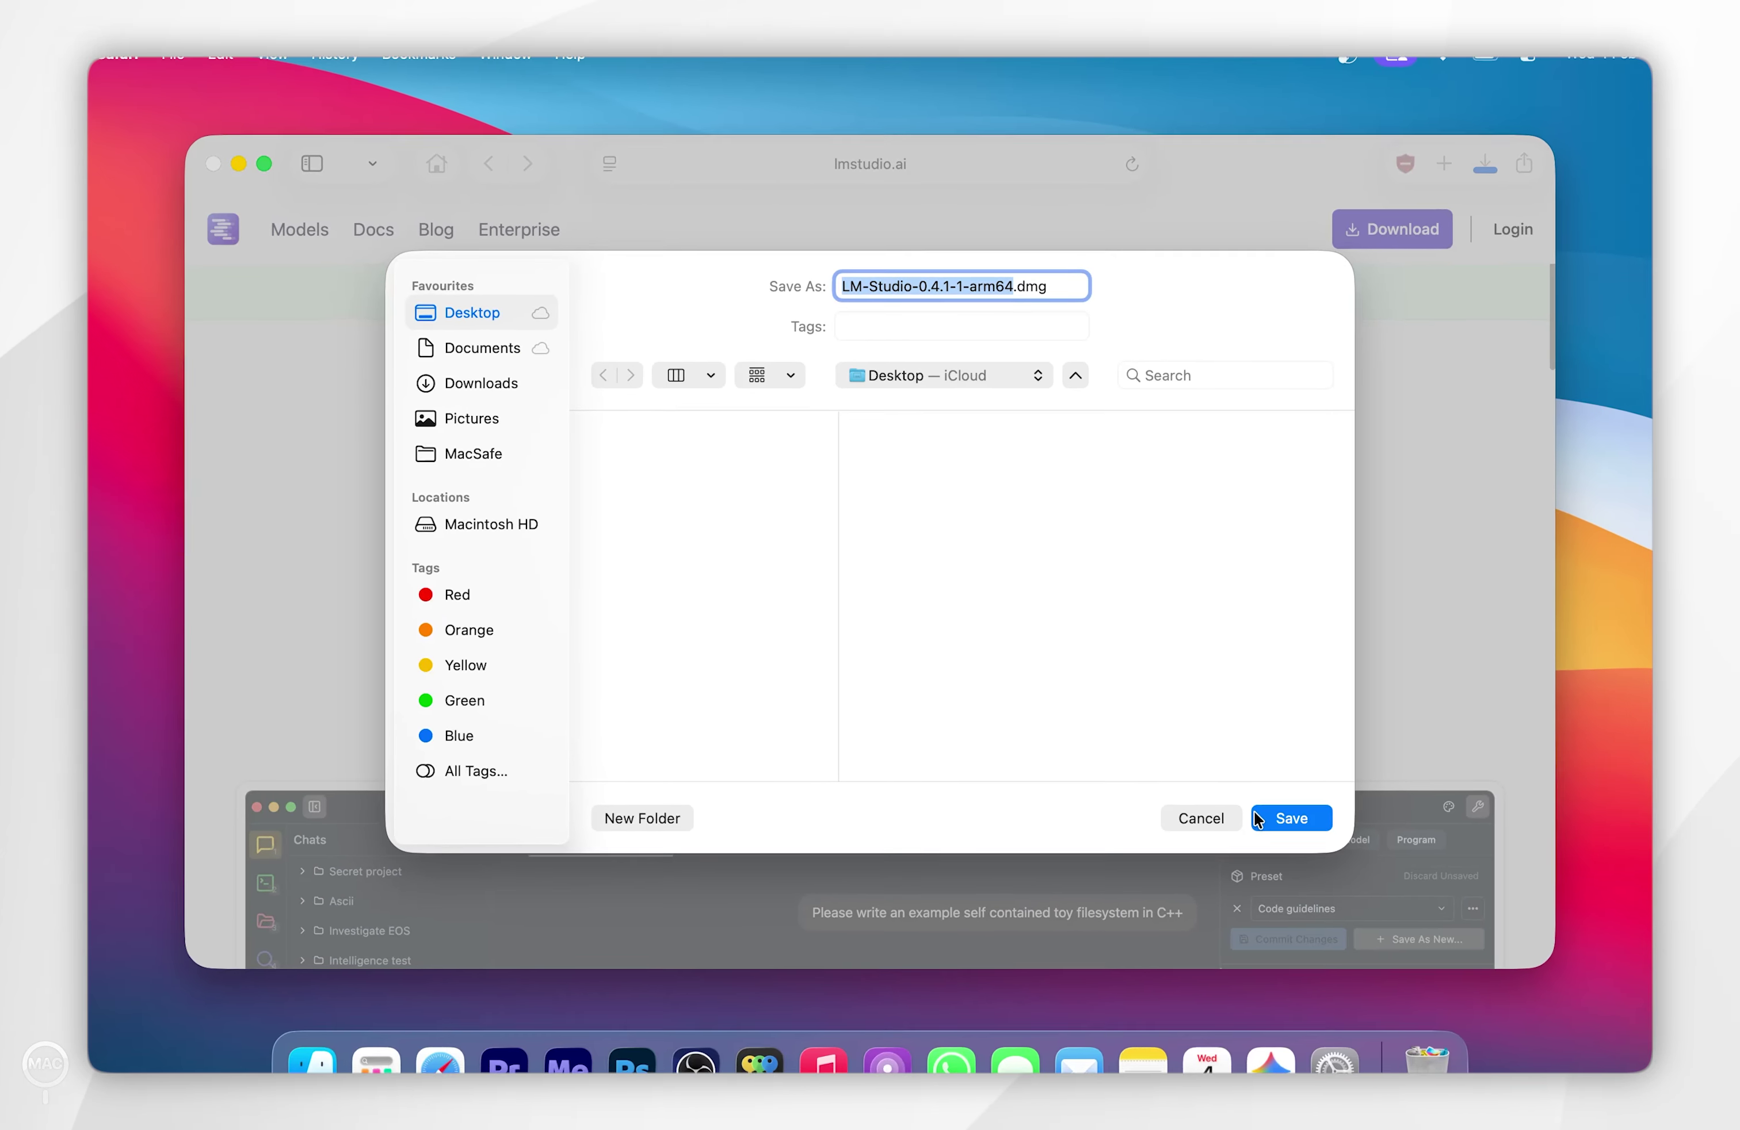
click(1312, 853)
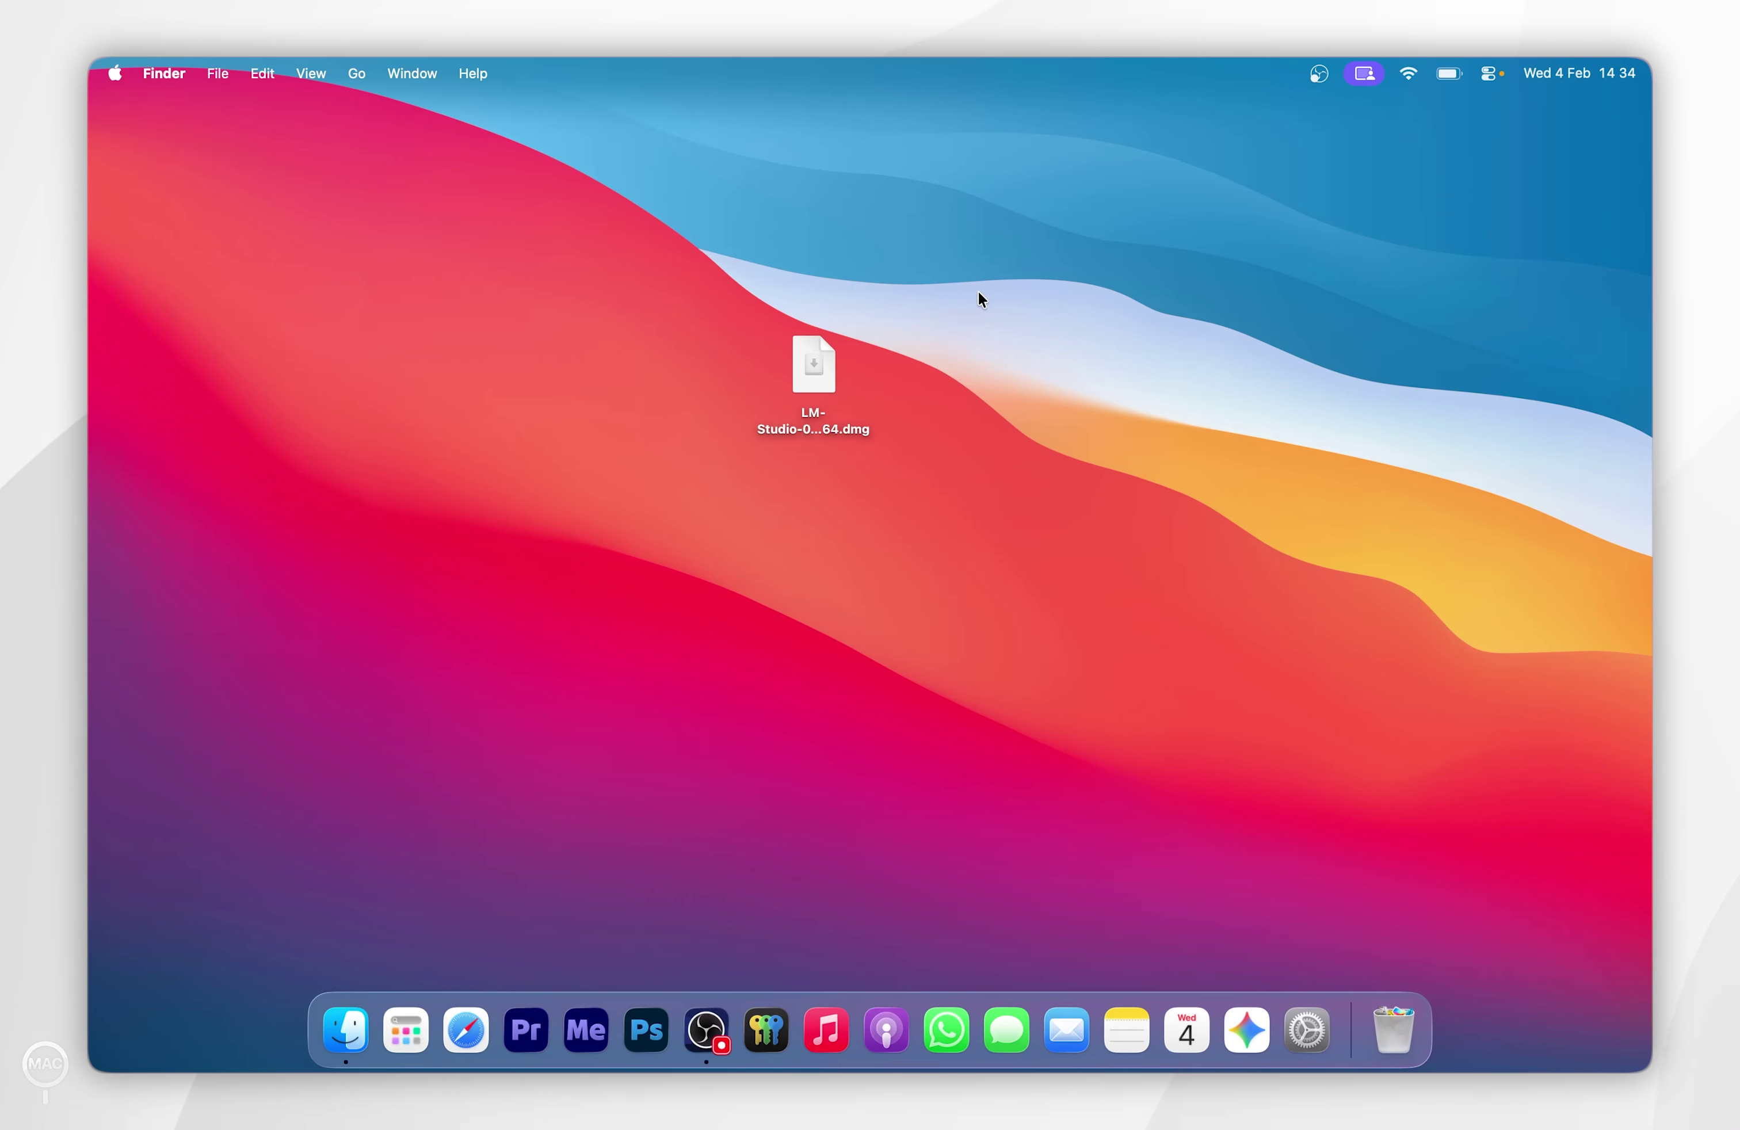
Open the downloaded LM Studio disk image on the desktop and copy LM Studio into the Applications folder.
drag(983, 261, 695, 485)
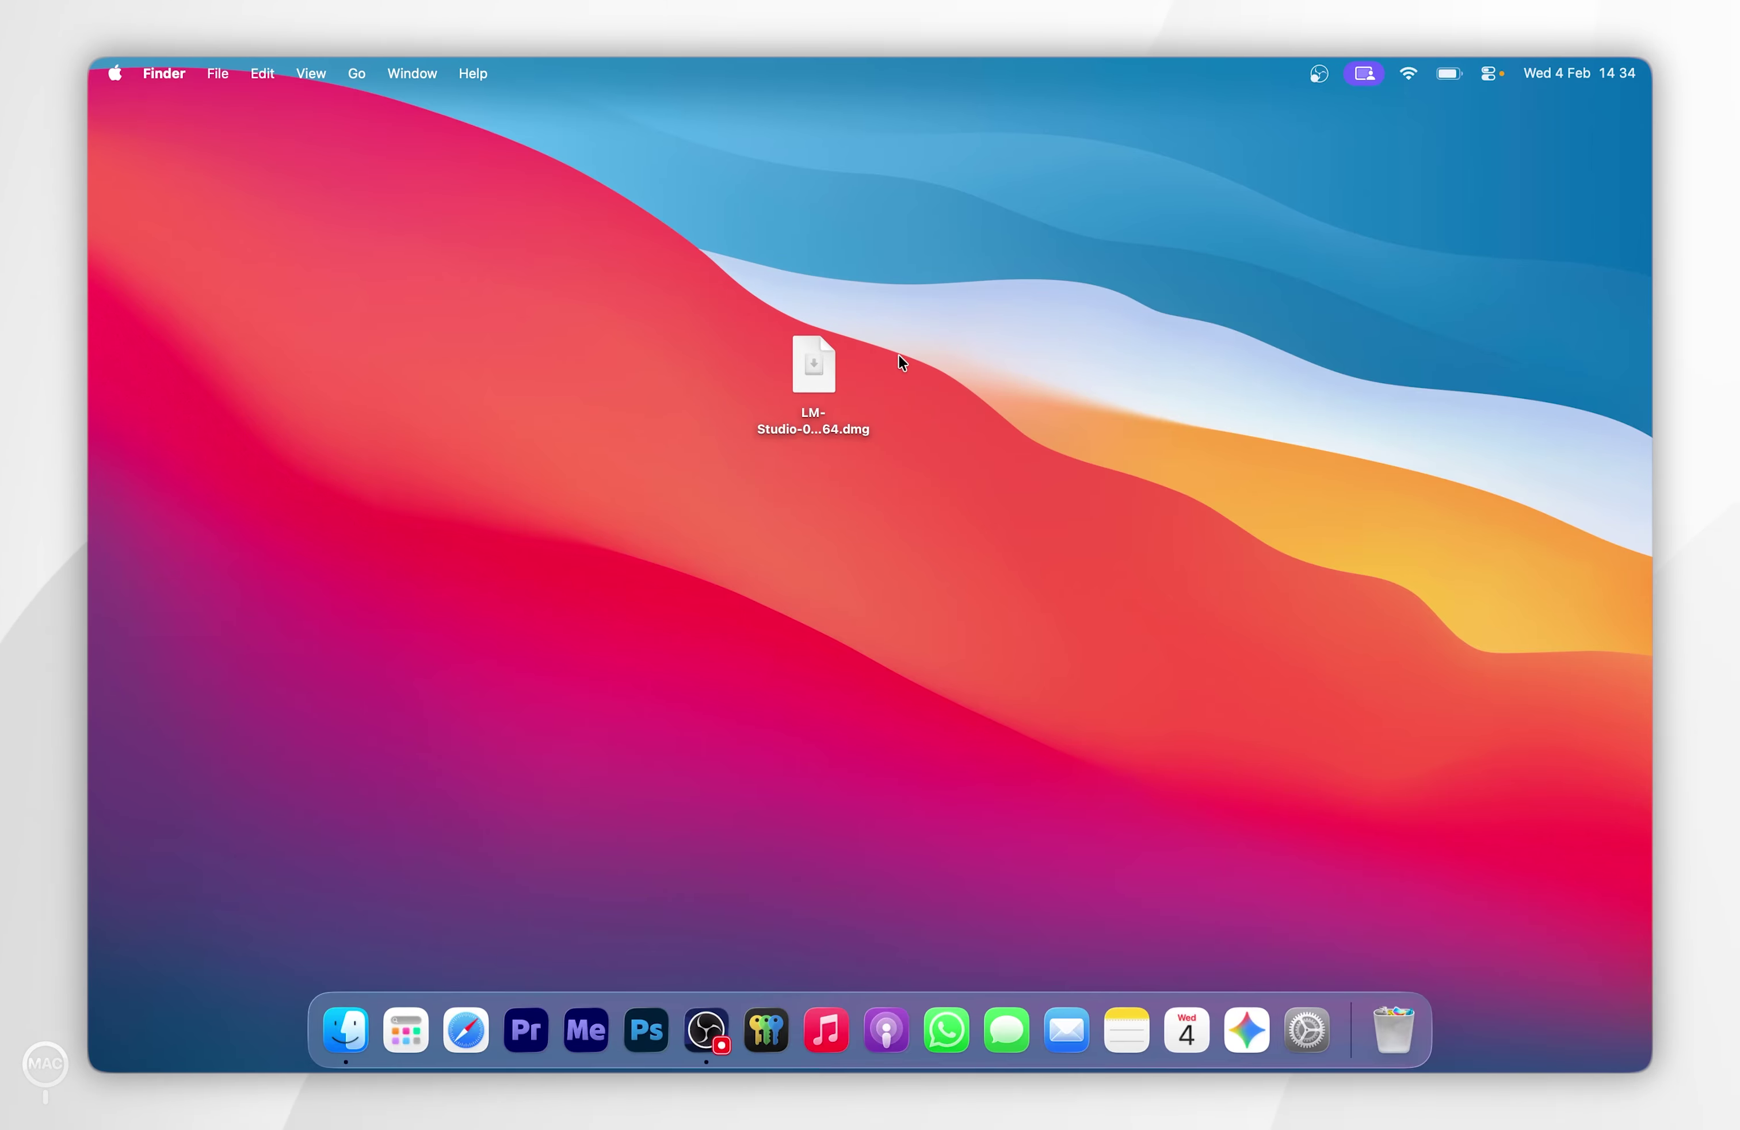
double_click(803, 357)
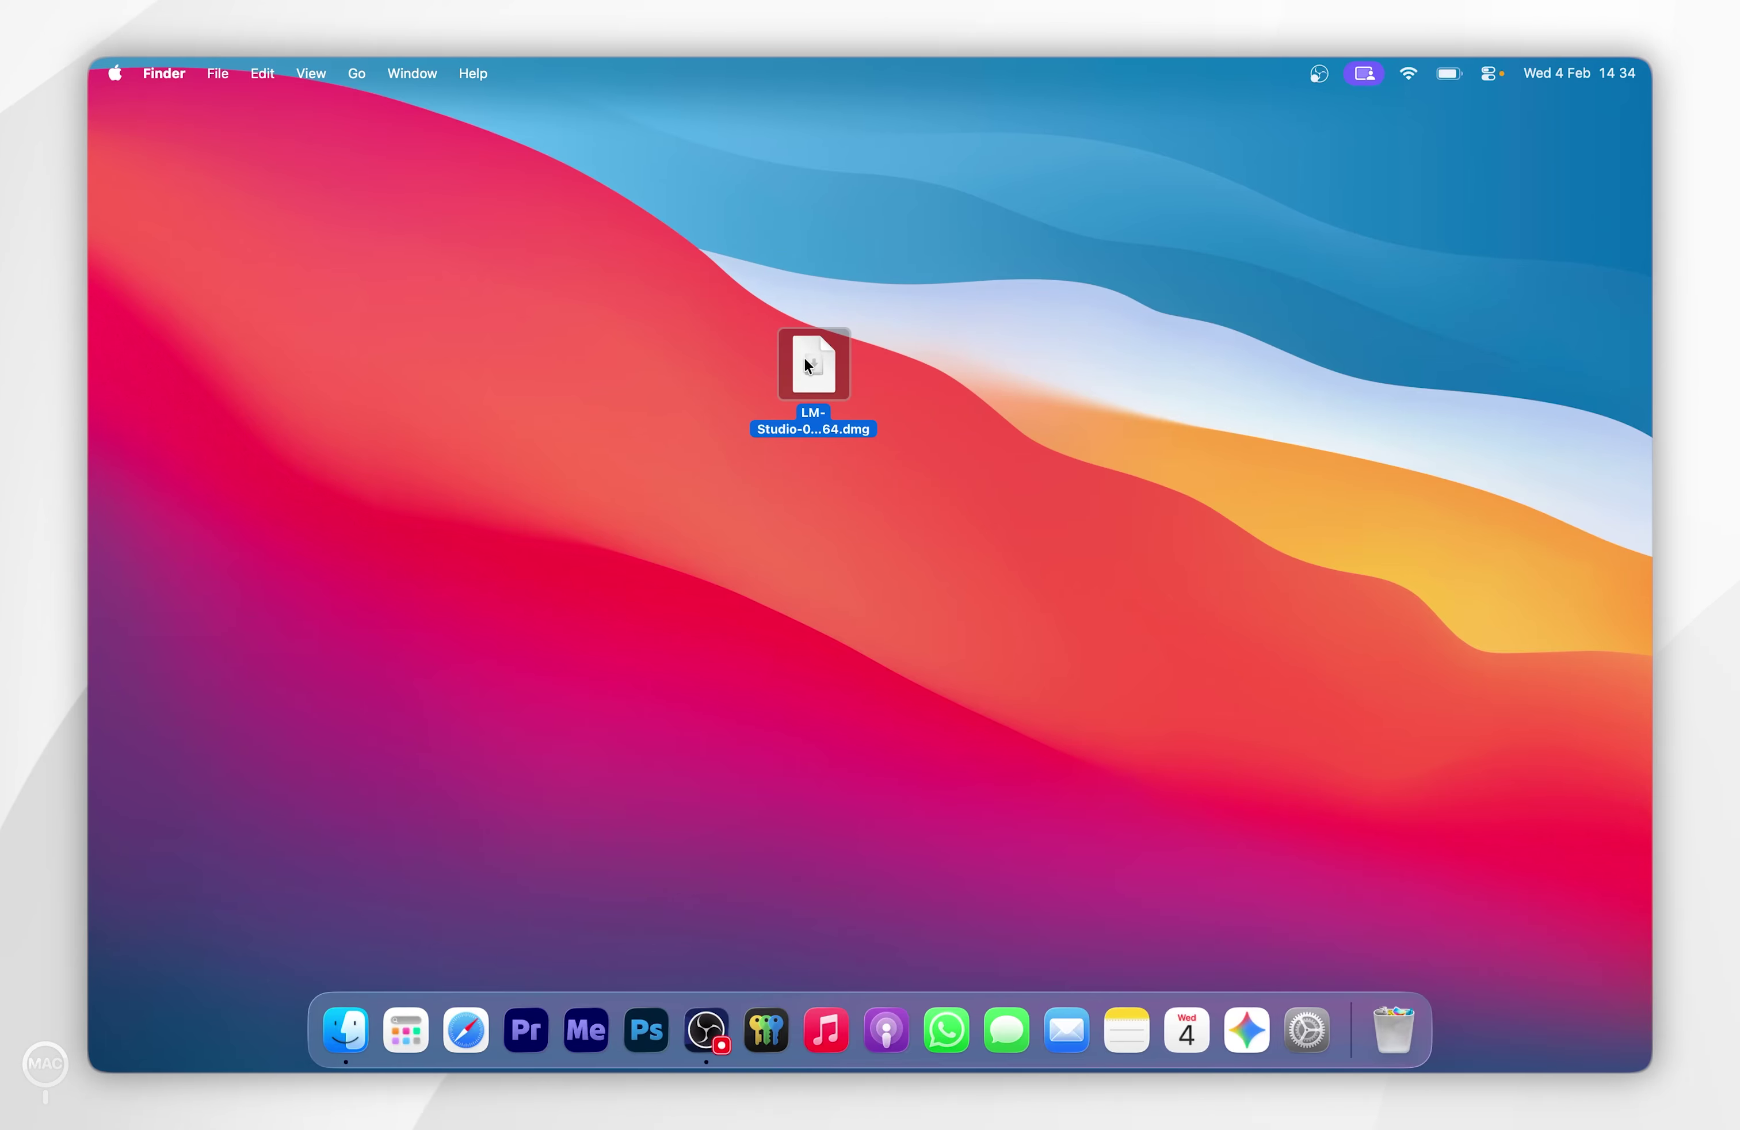
drag(554, 499, 914, 490)
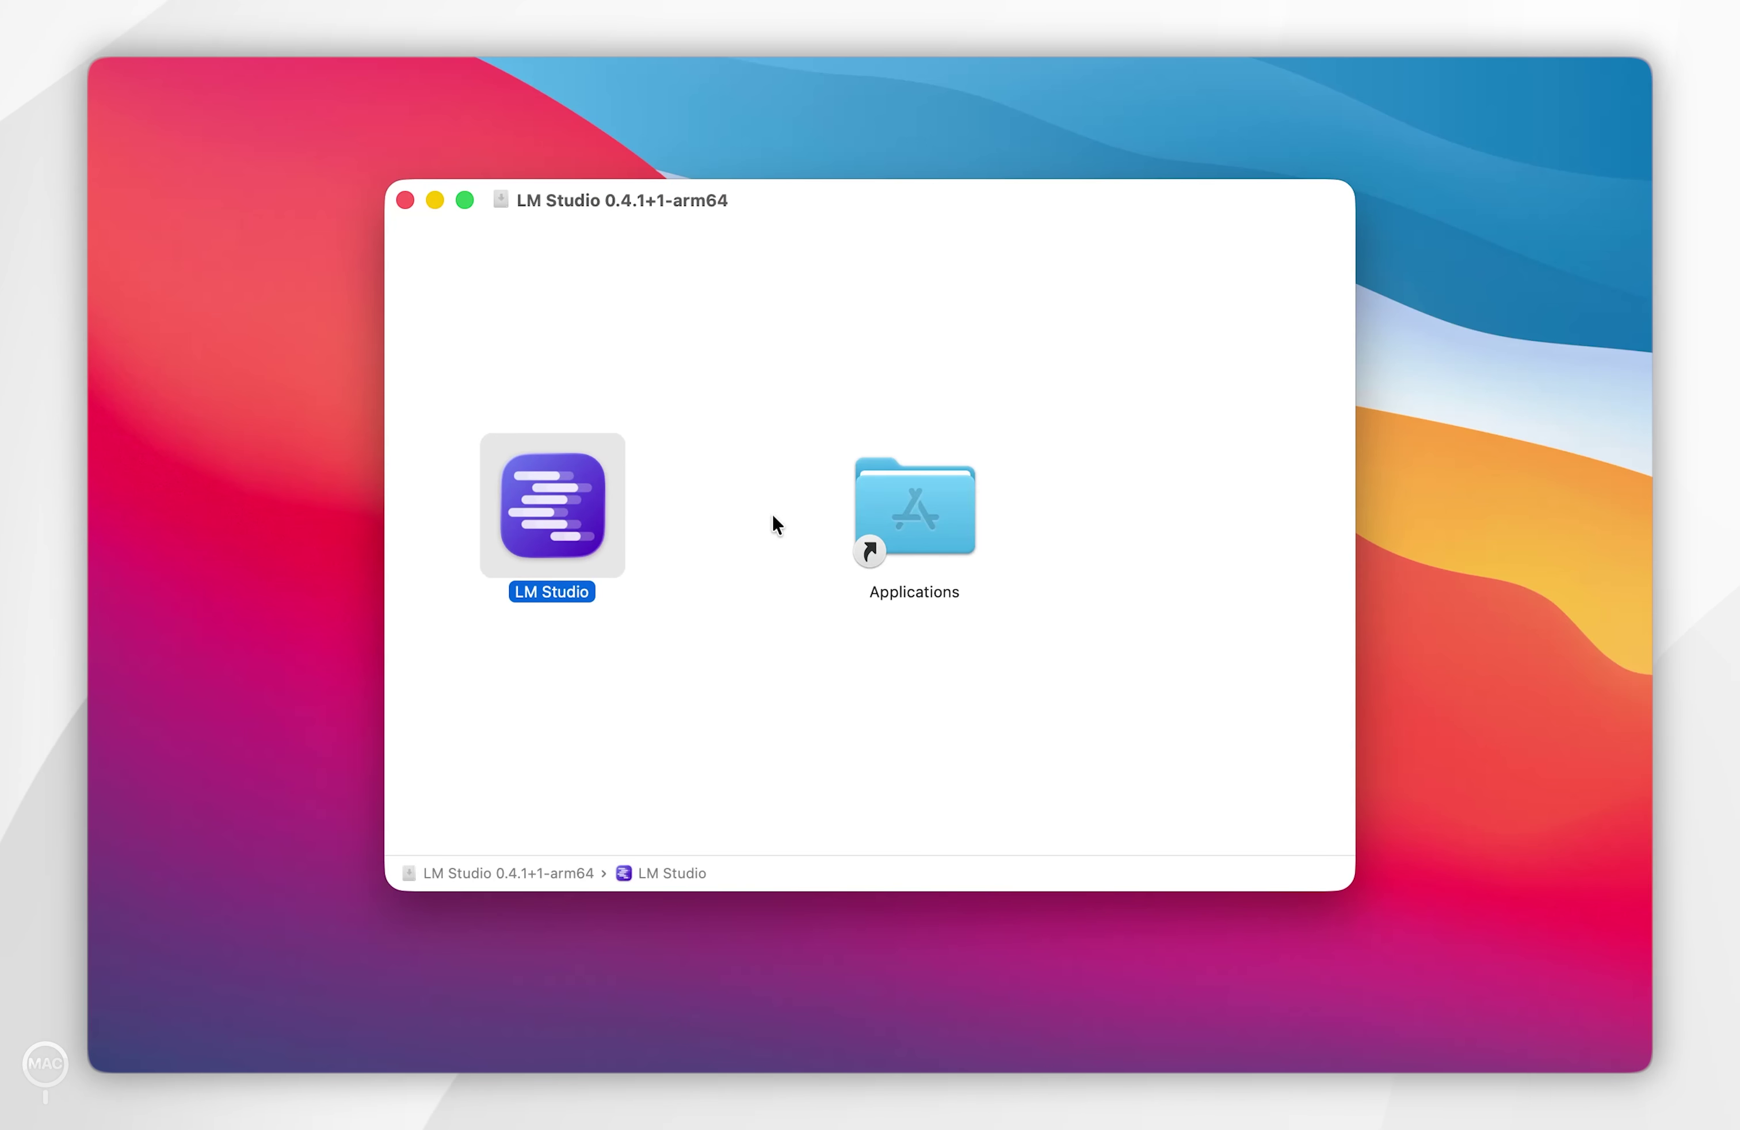
Close the installer window and move the LM Studio disk image from the desktop to the Trash.
click(405, 198)
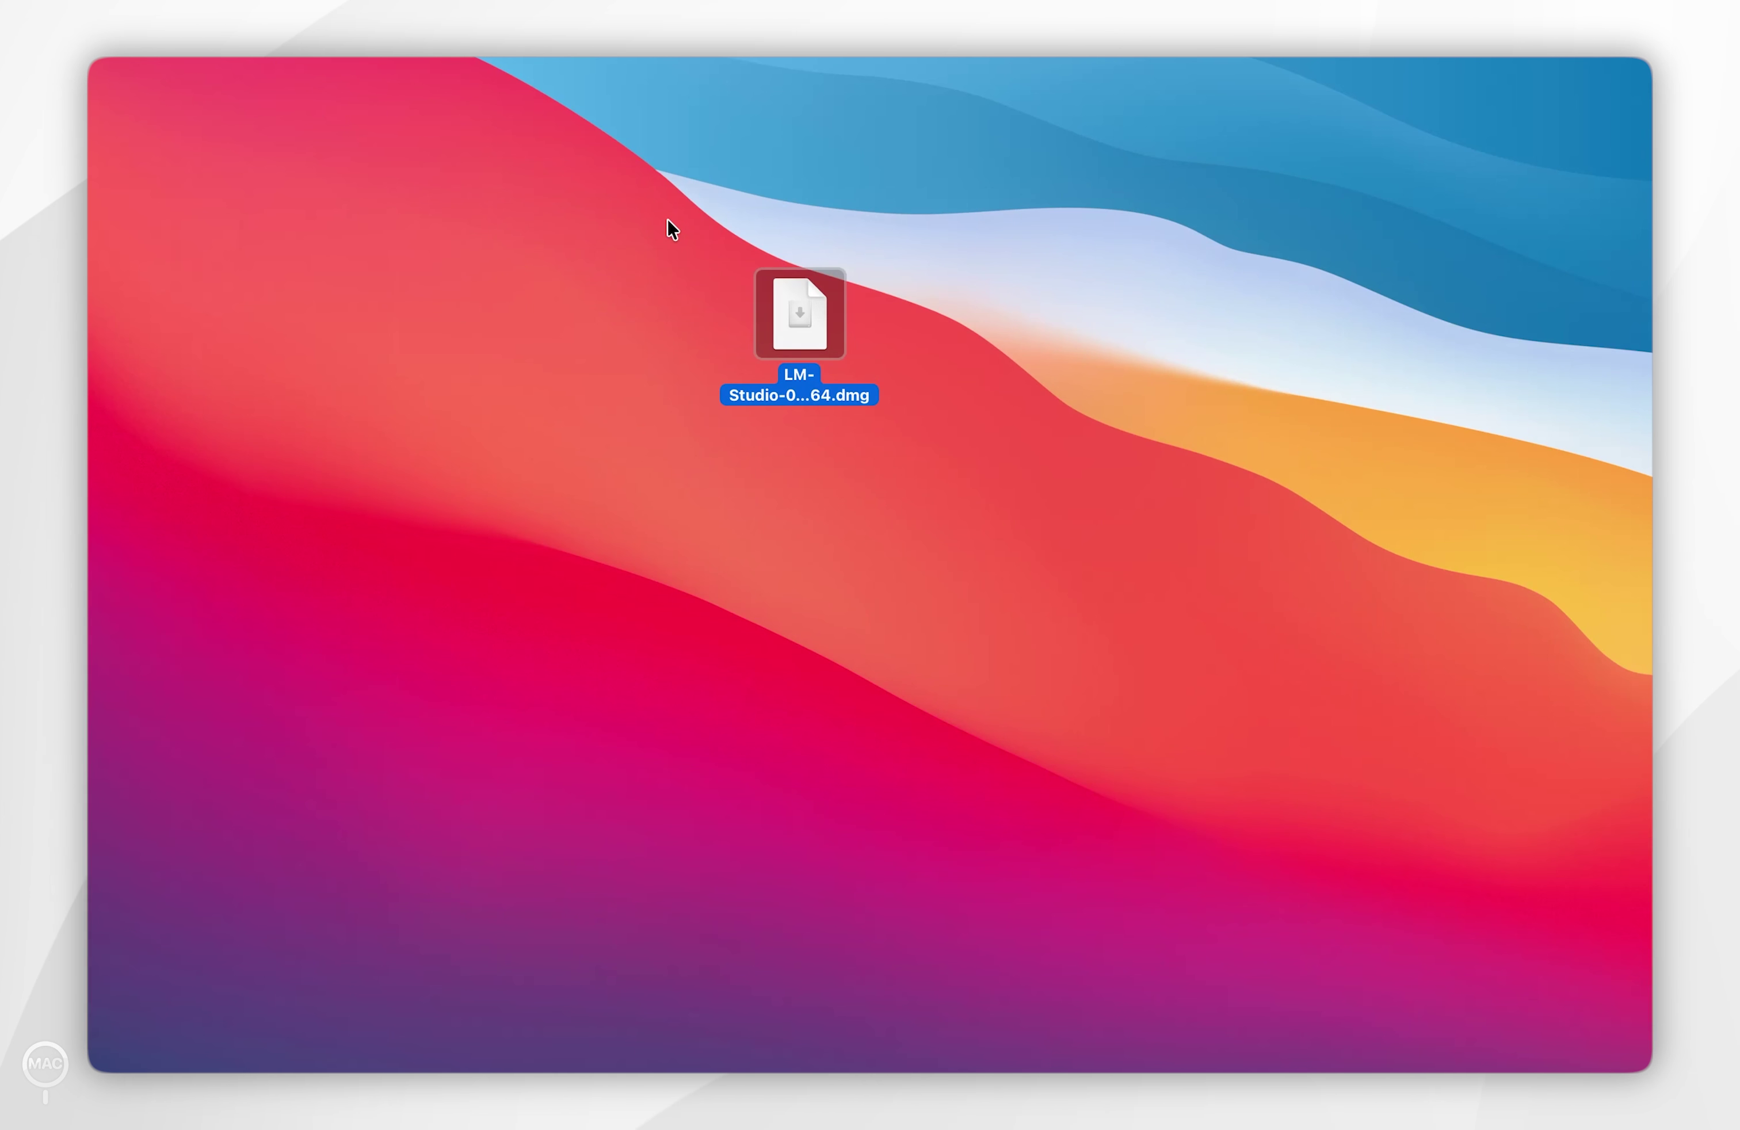
drag(687, 171, 920, 416)
key(super+BackSpace)
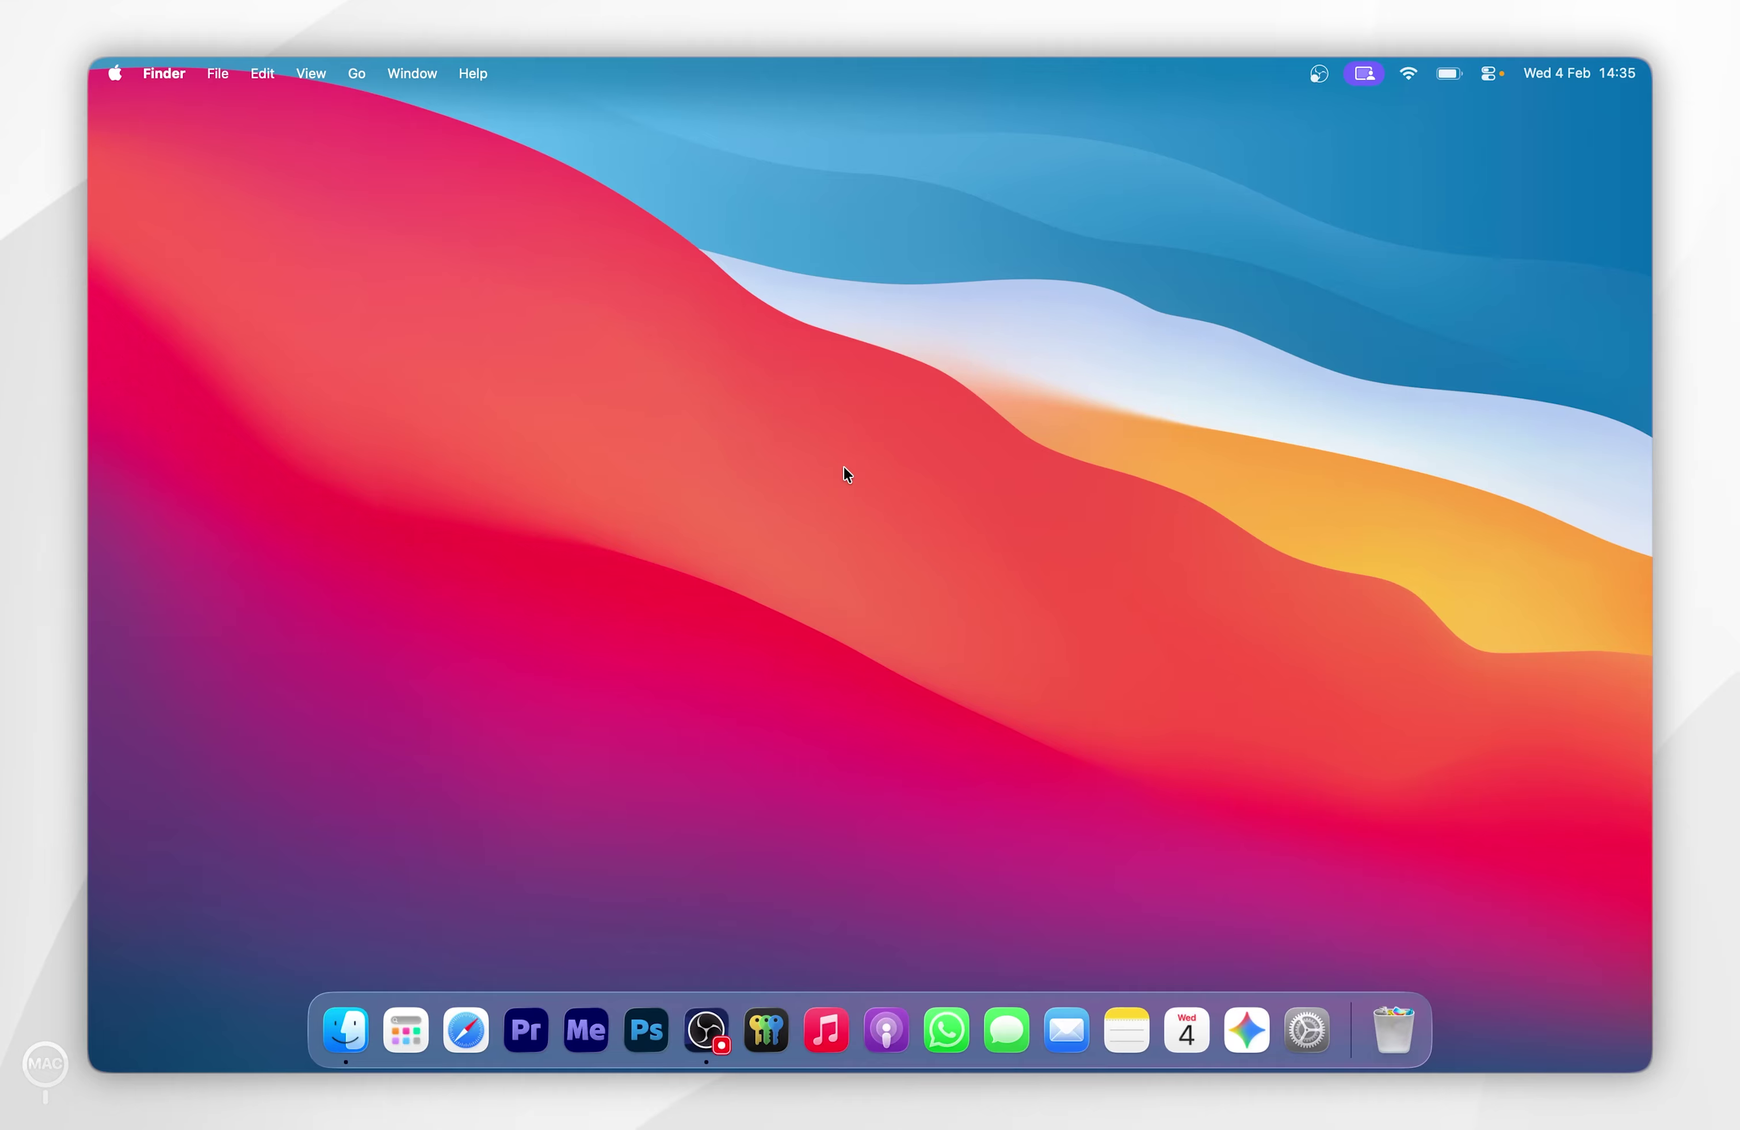
Launch LM Studio from the installed applications and allow the internet-downloaded app to open.
click(413, 1036)
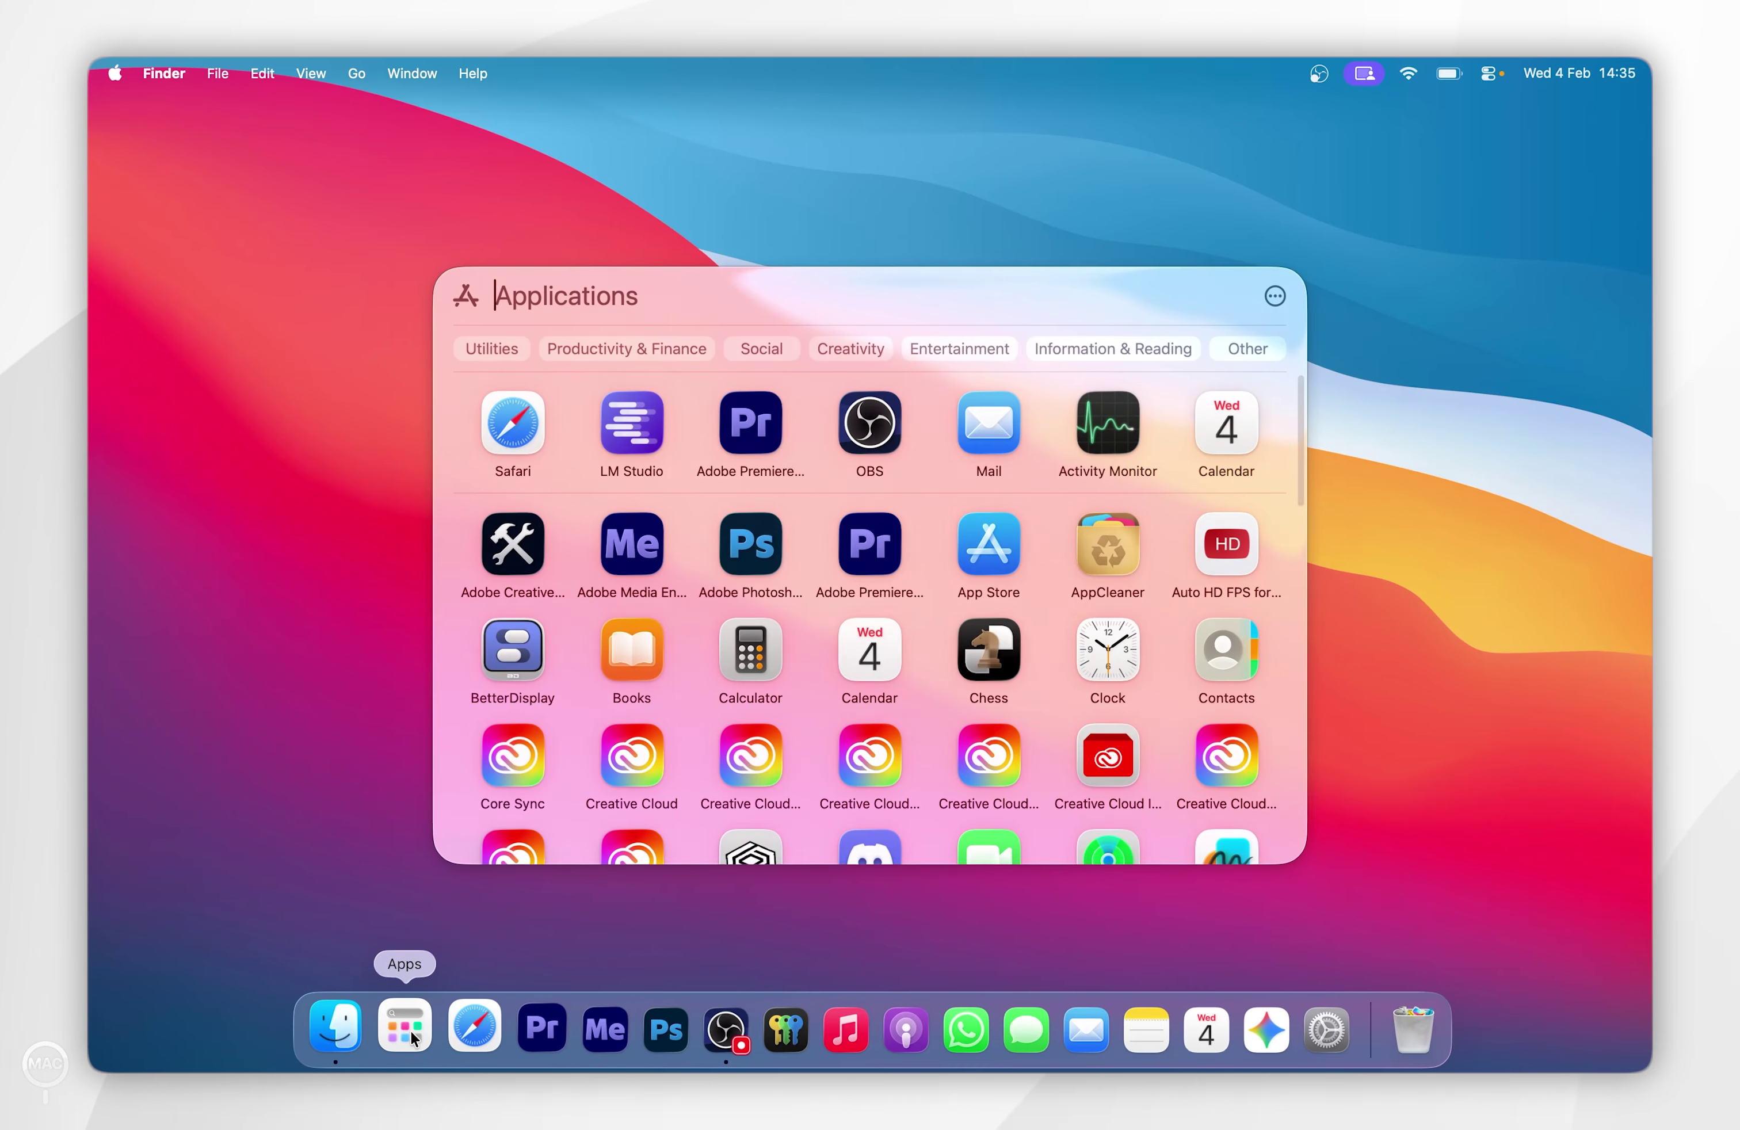
click(625, 420)
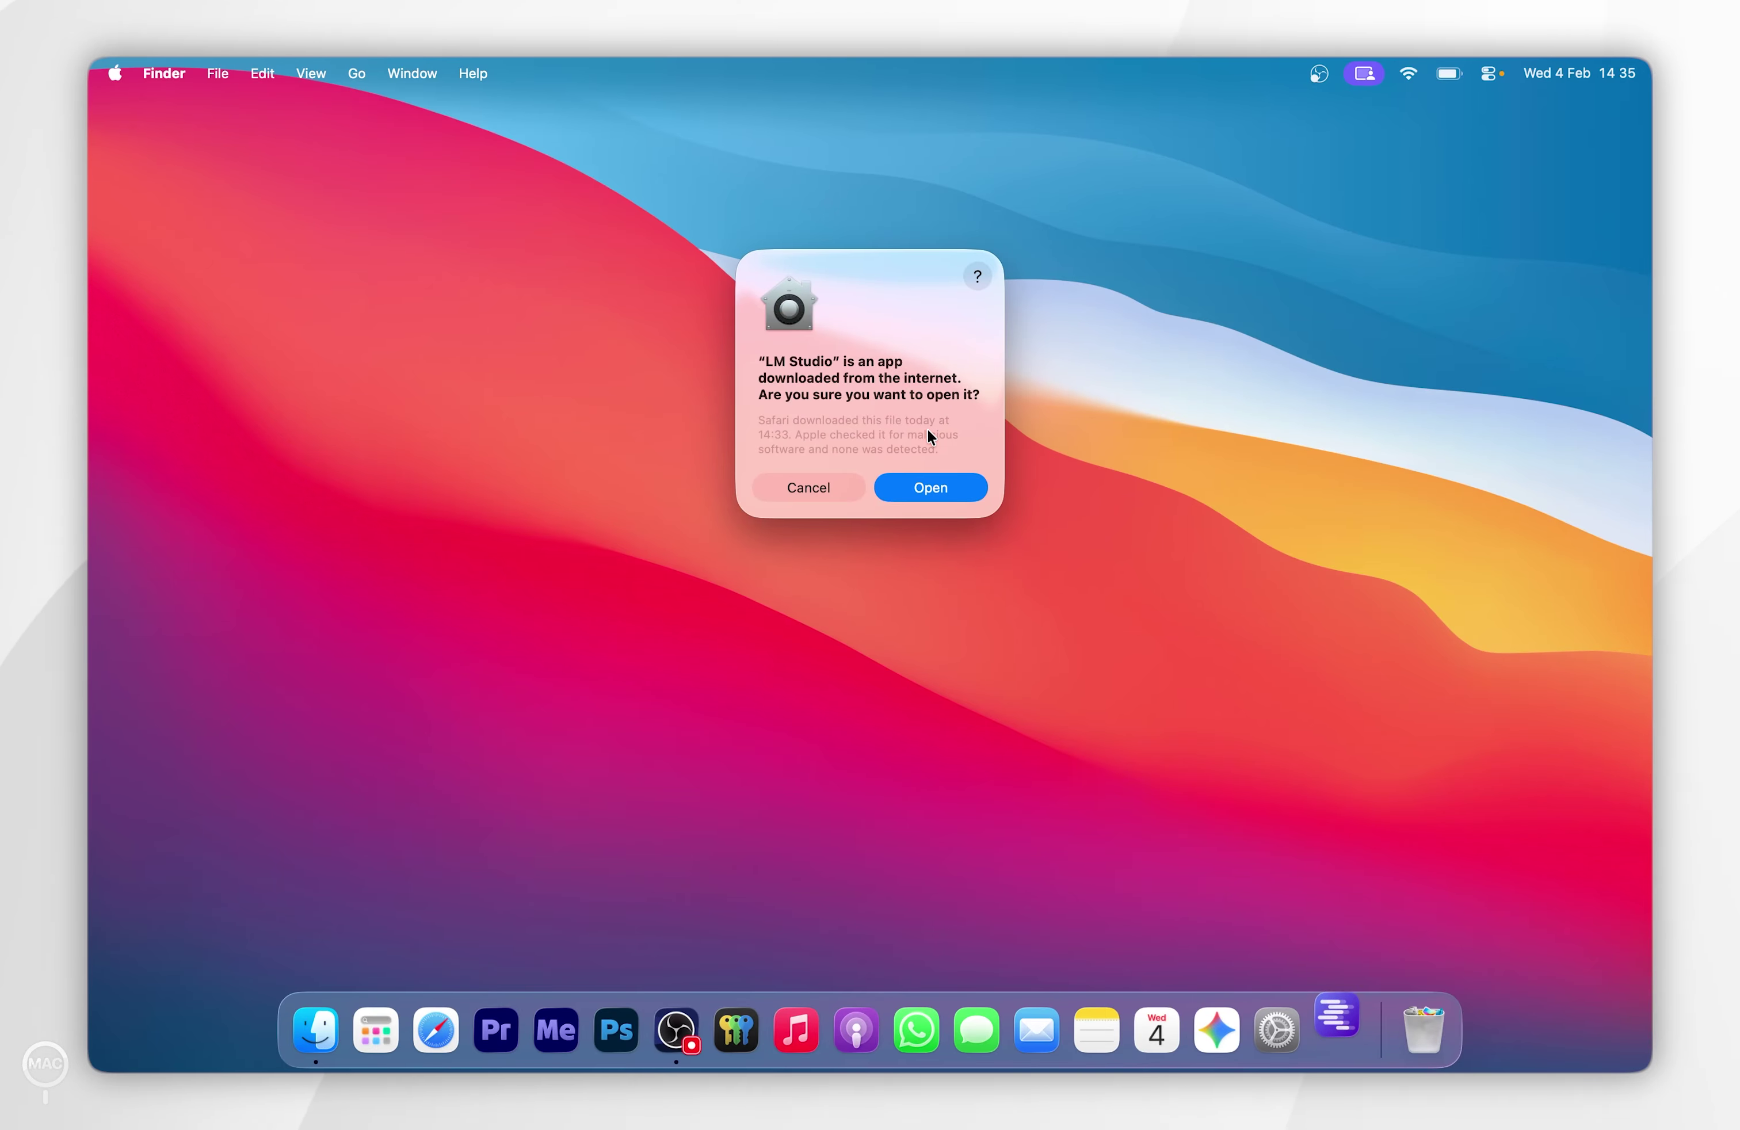
click(893, 485)
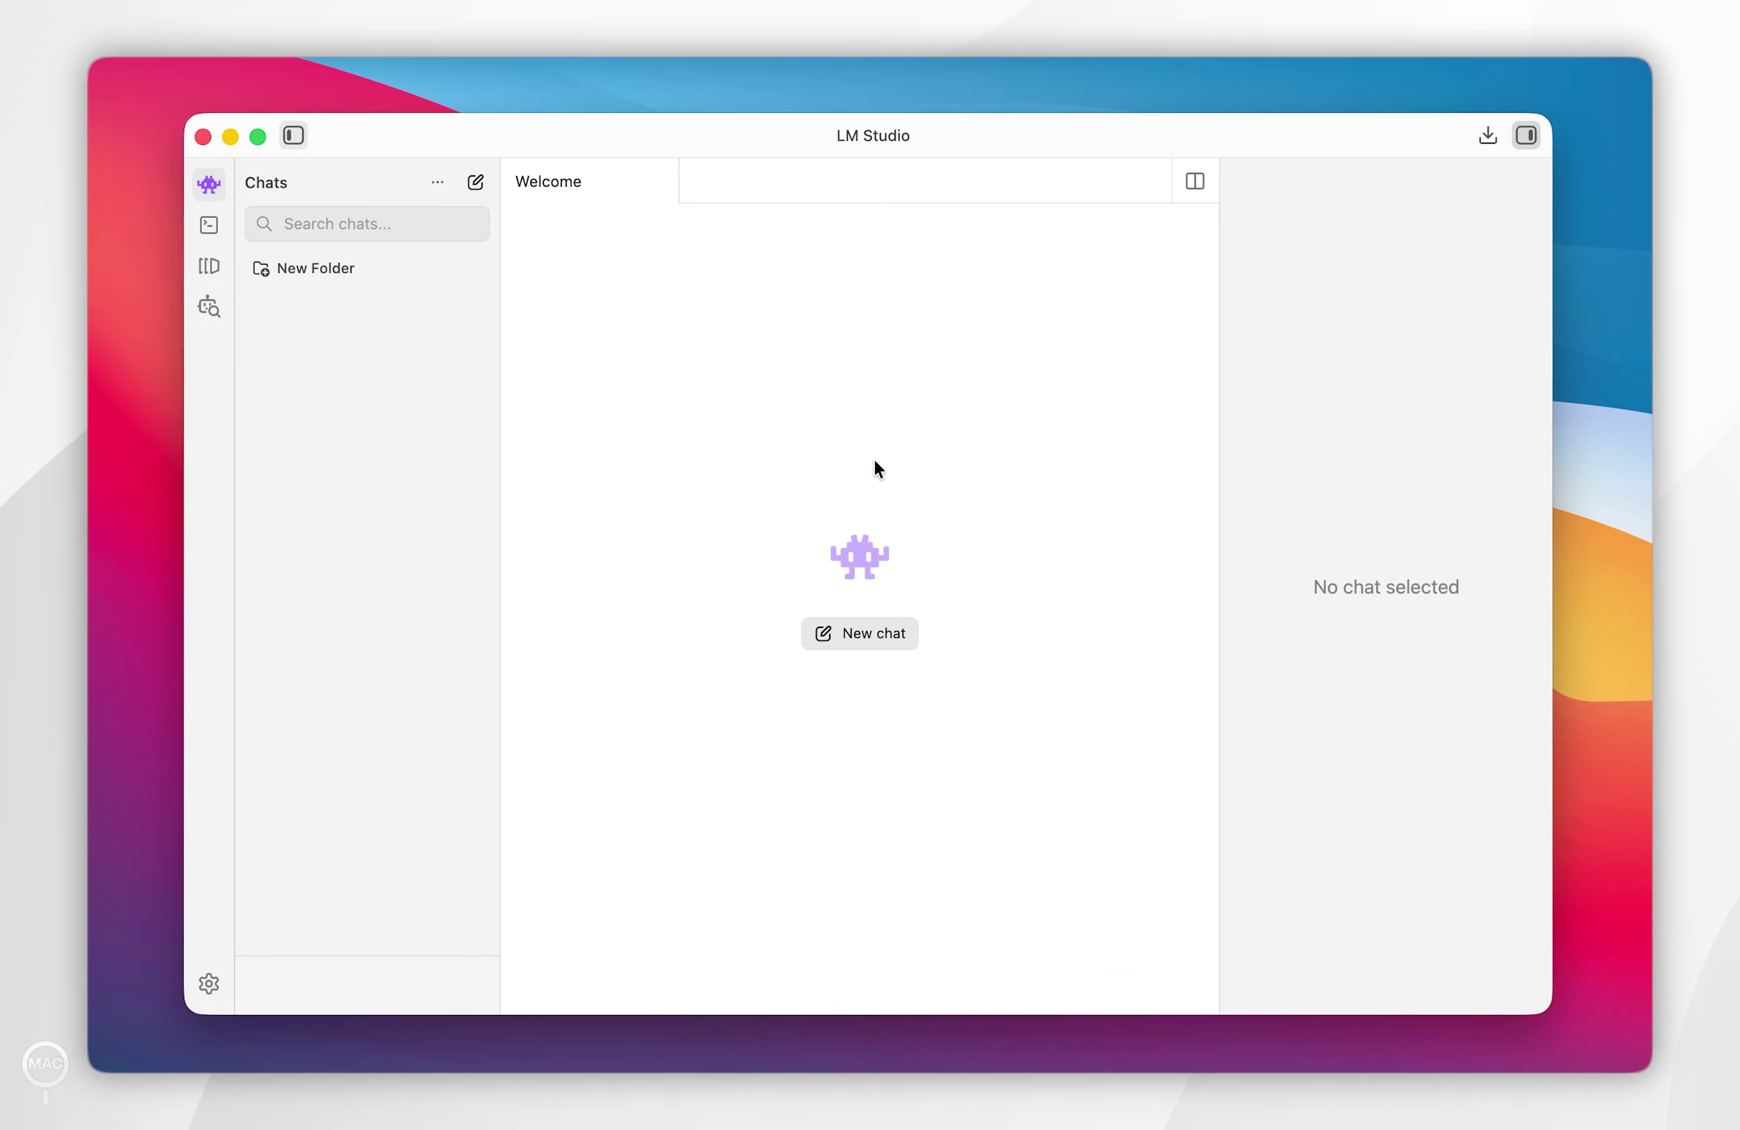
Search the model library for GPT-OSS and select the GPT-OSS 20B model.
click(209, 306)
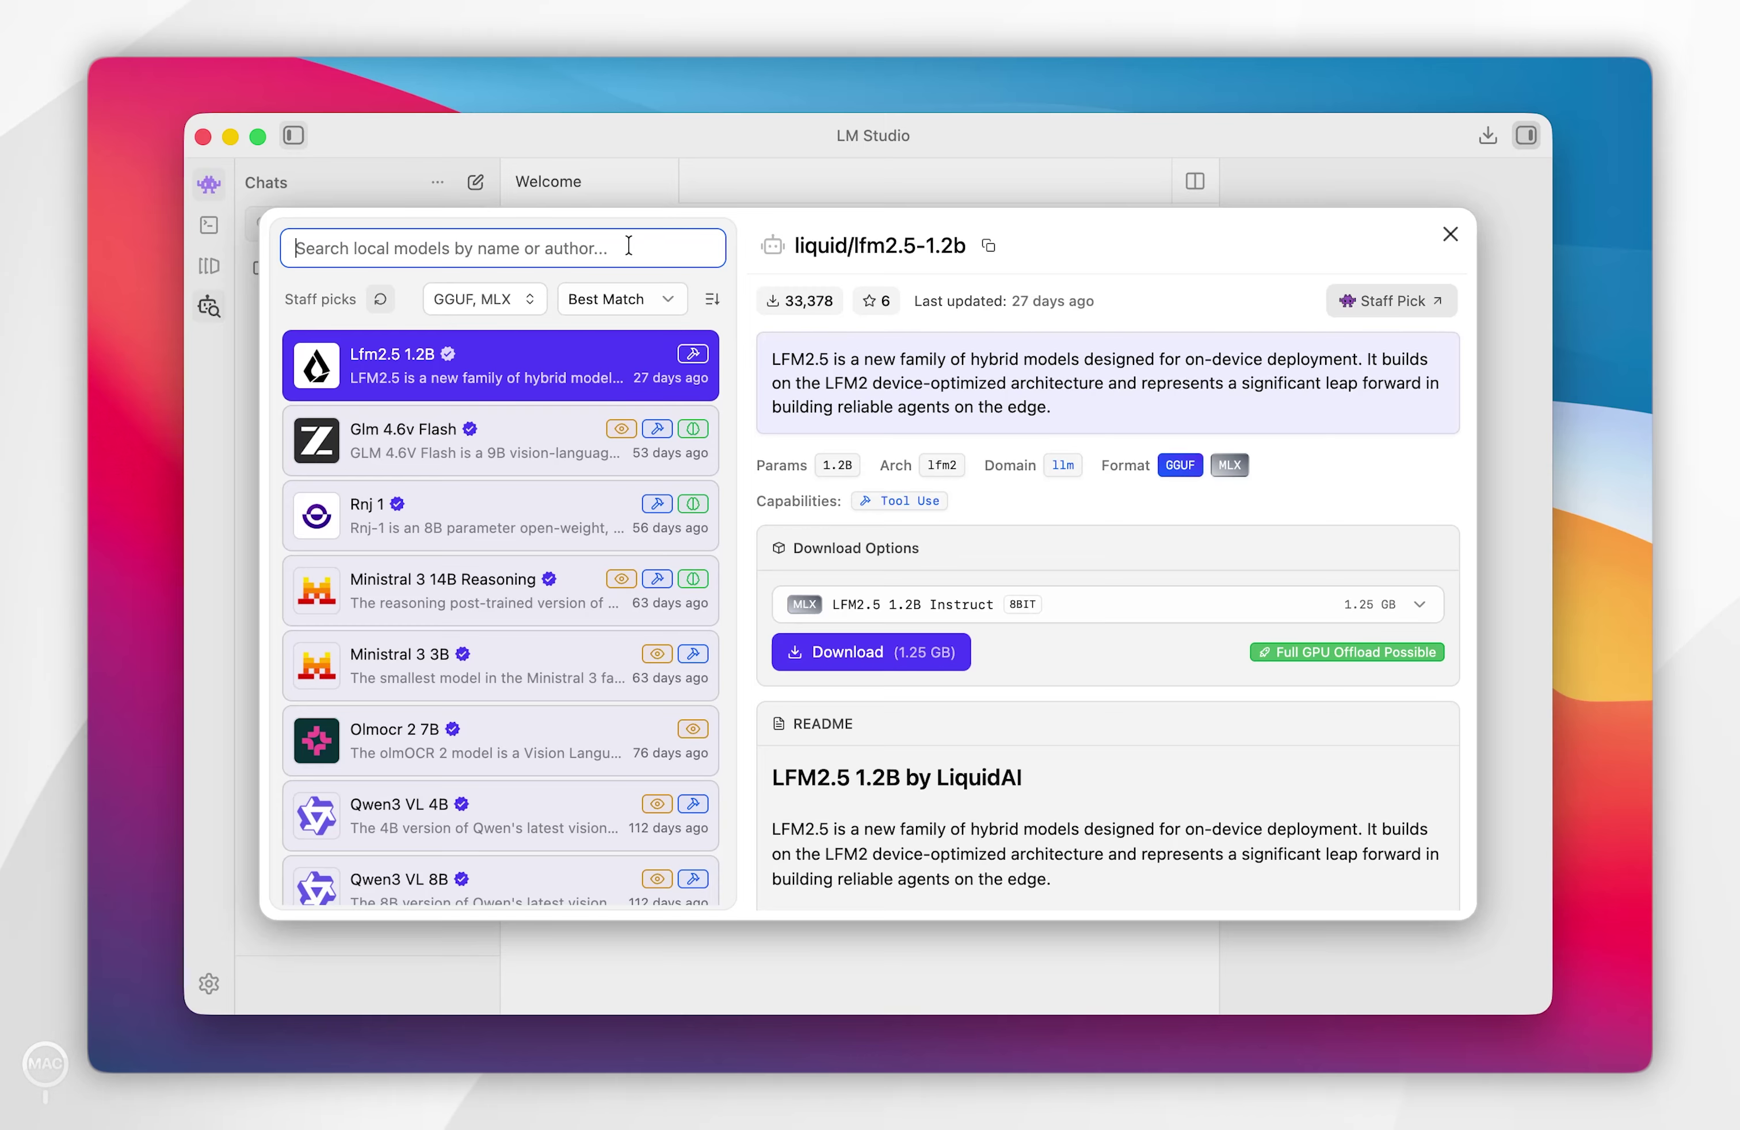
text(GPT)
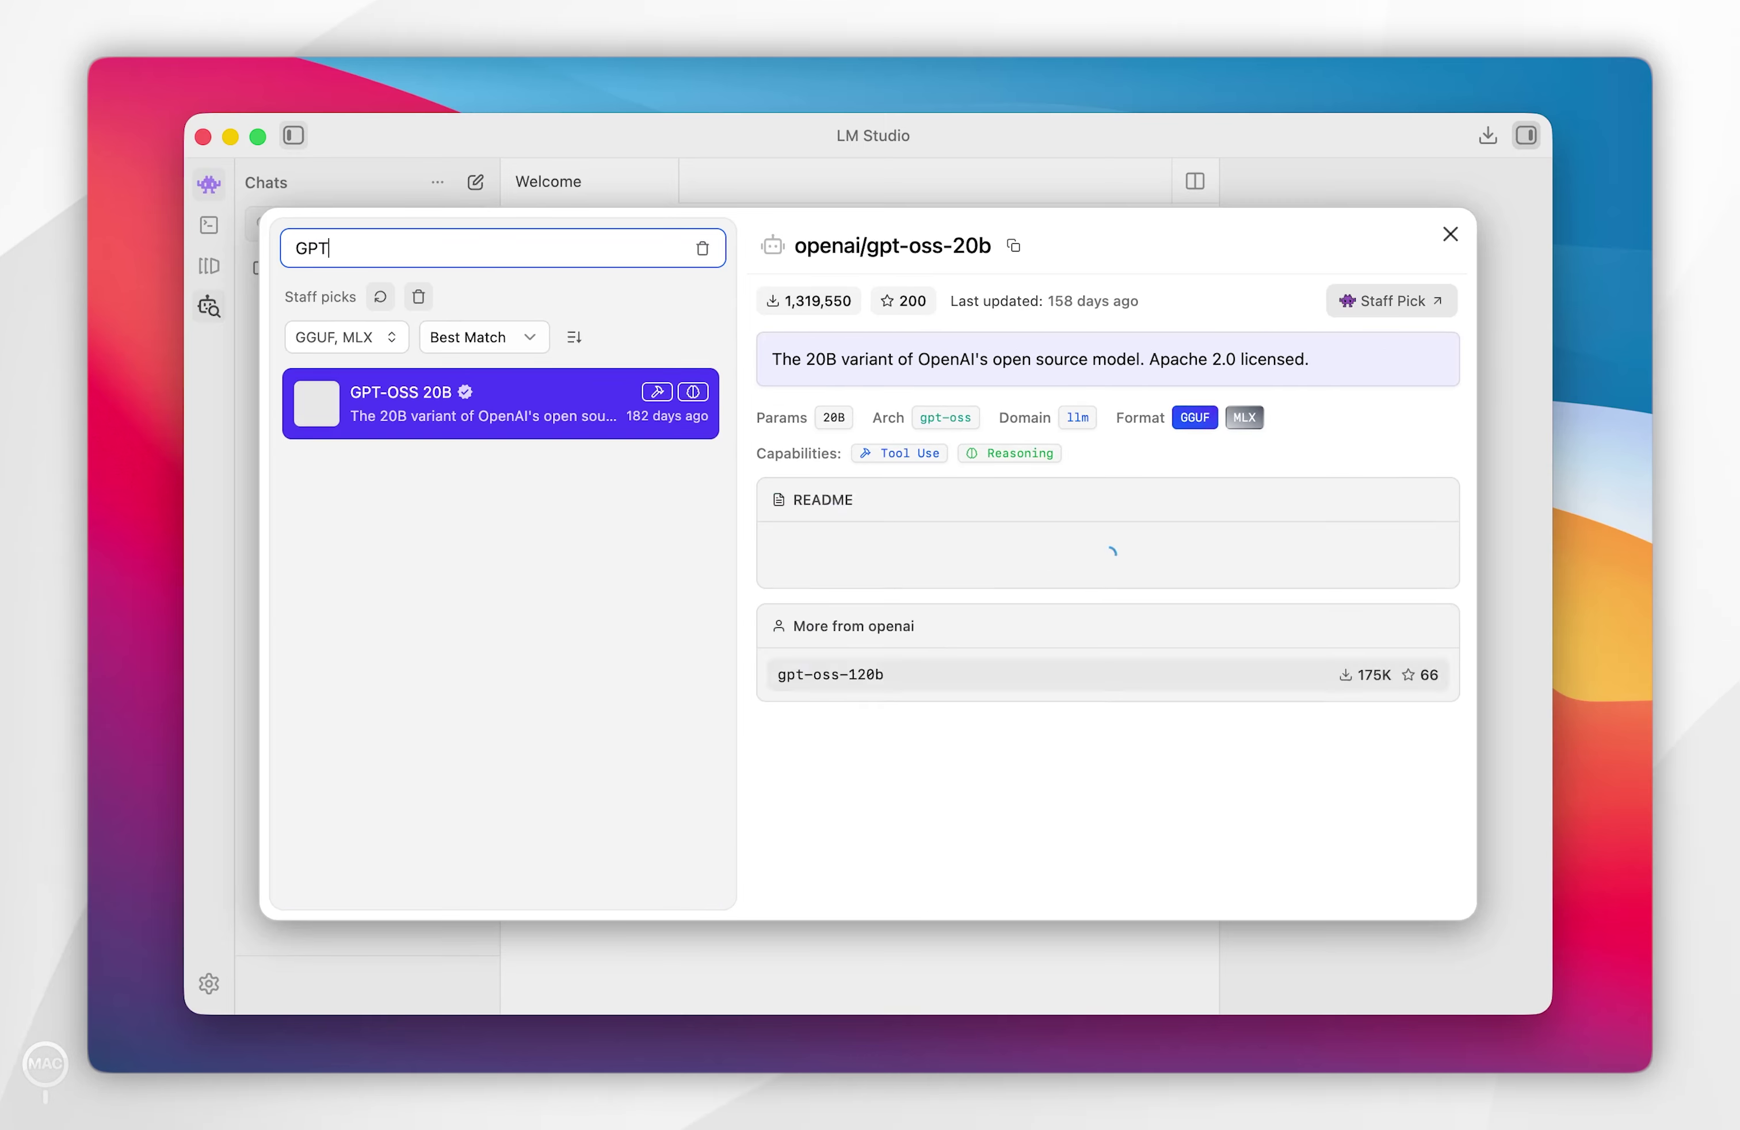
text(-OSS)
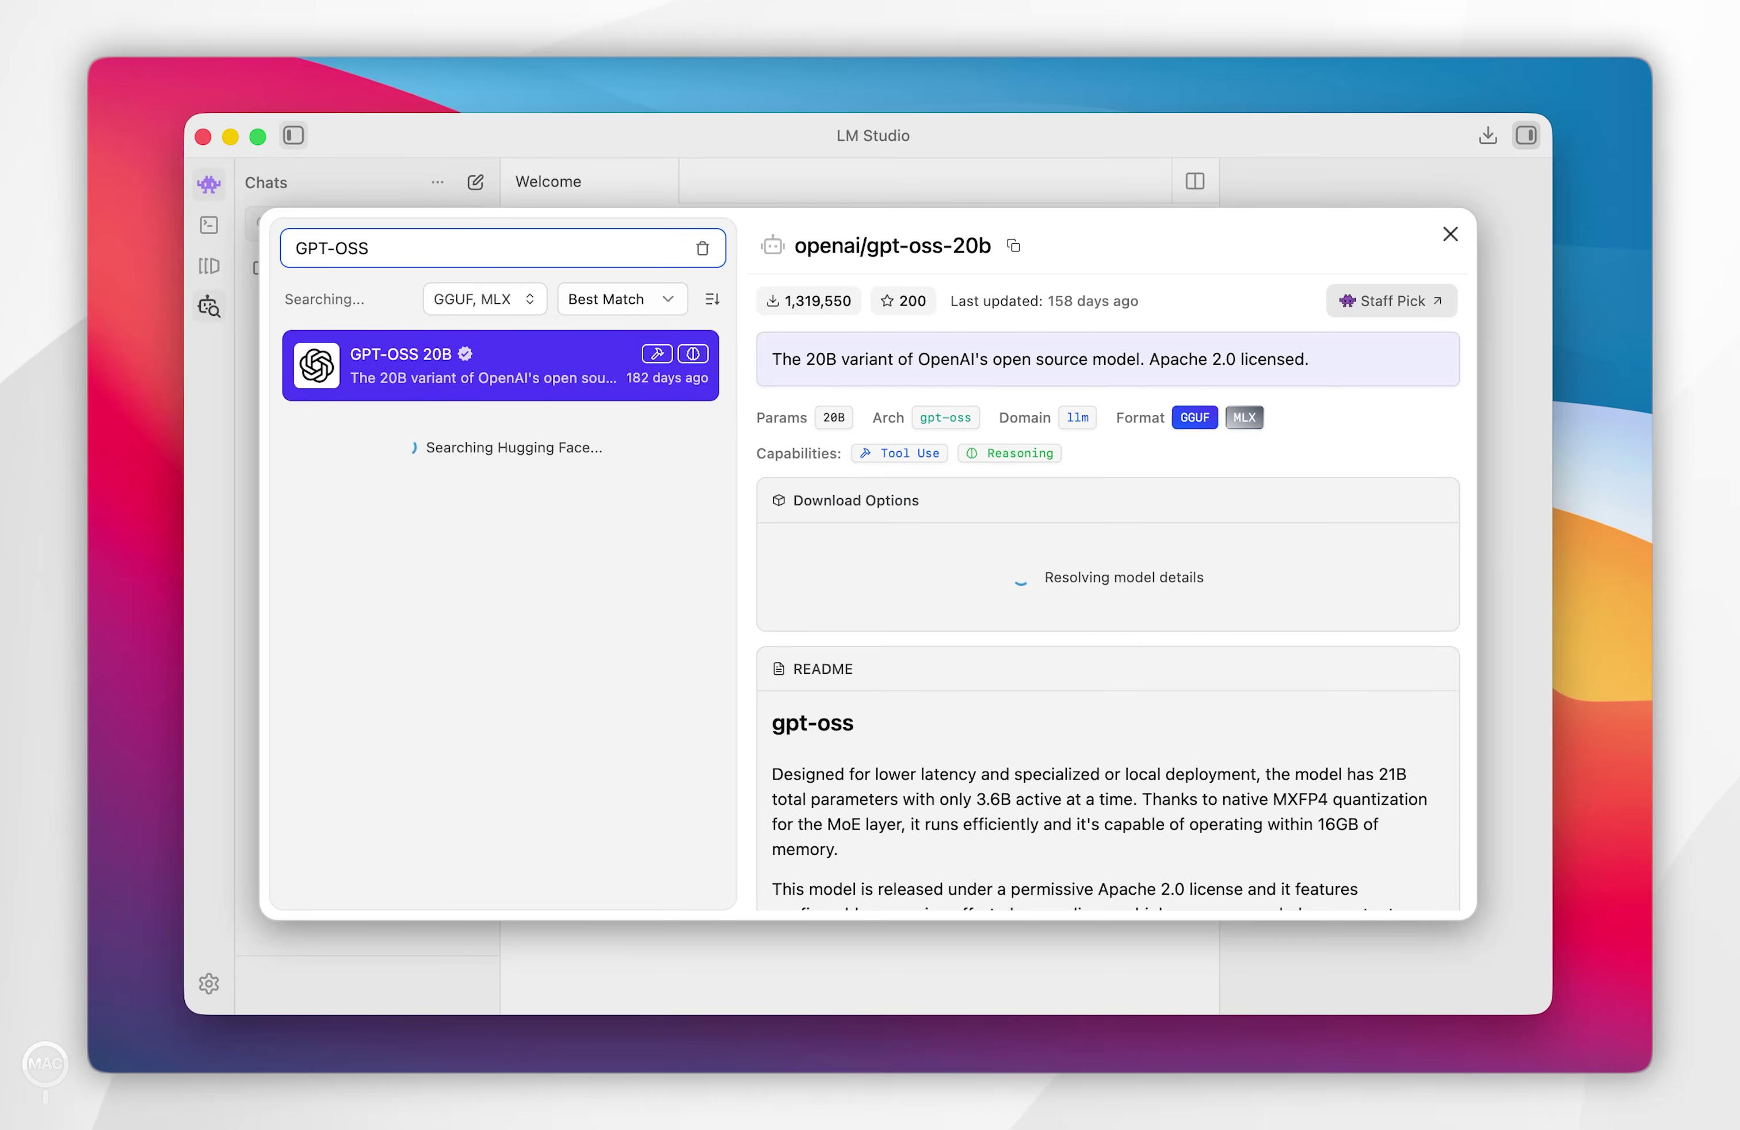
click(586, 370)
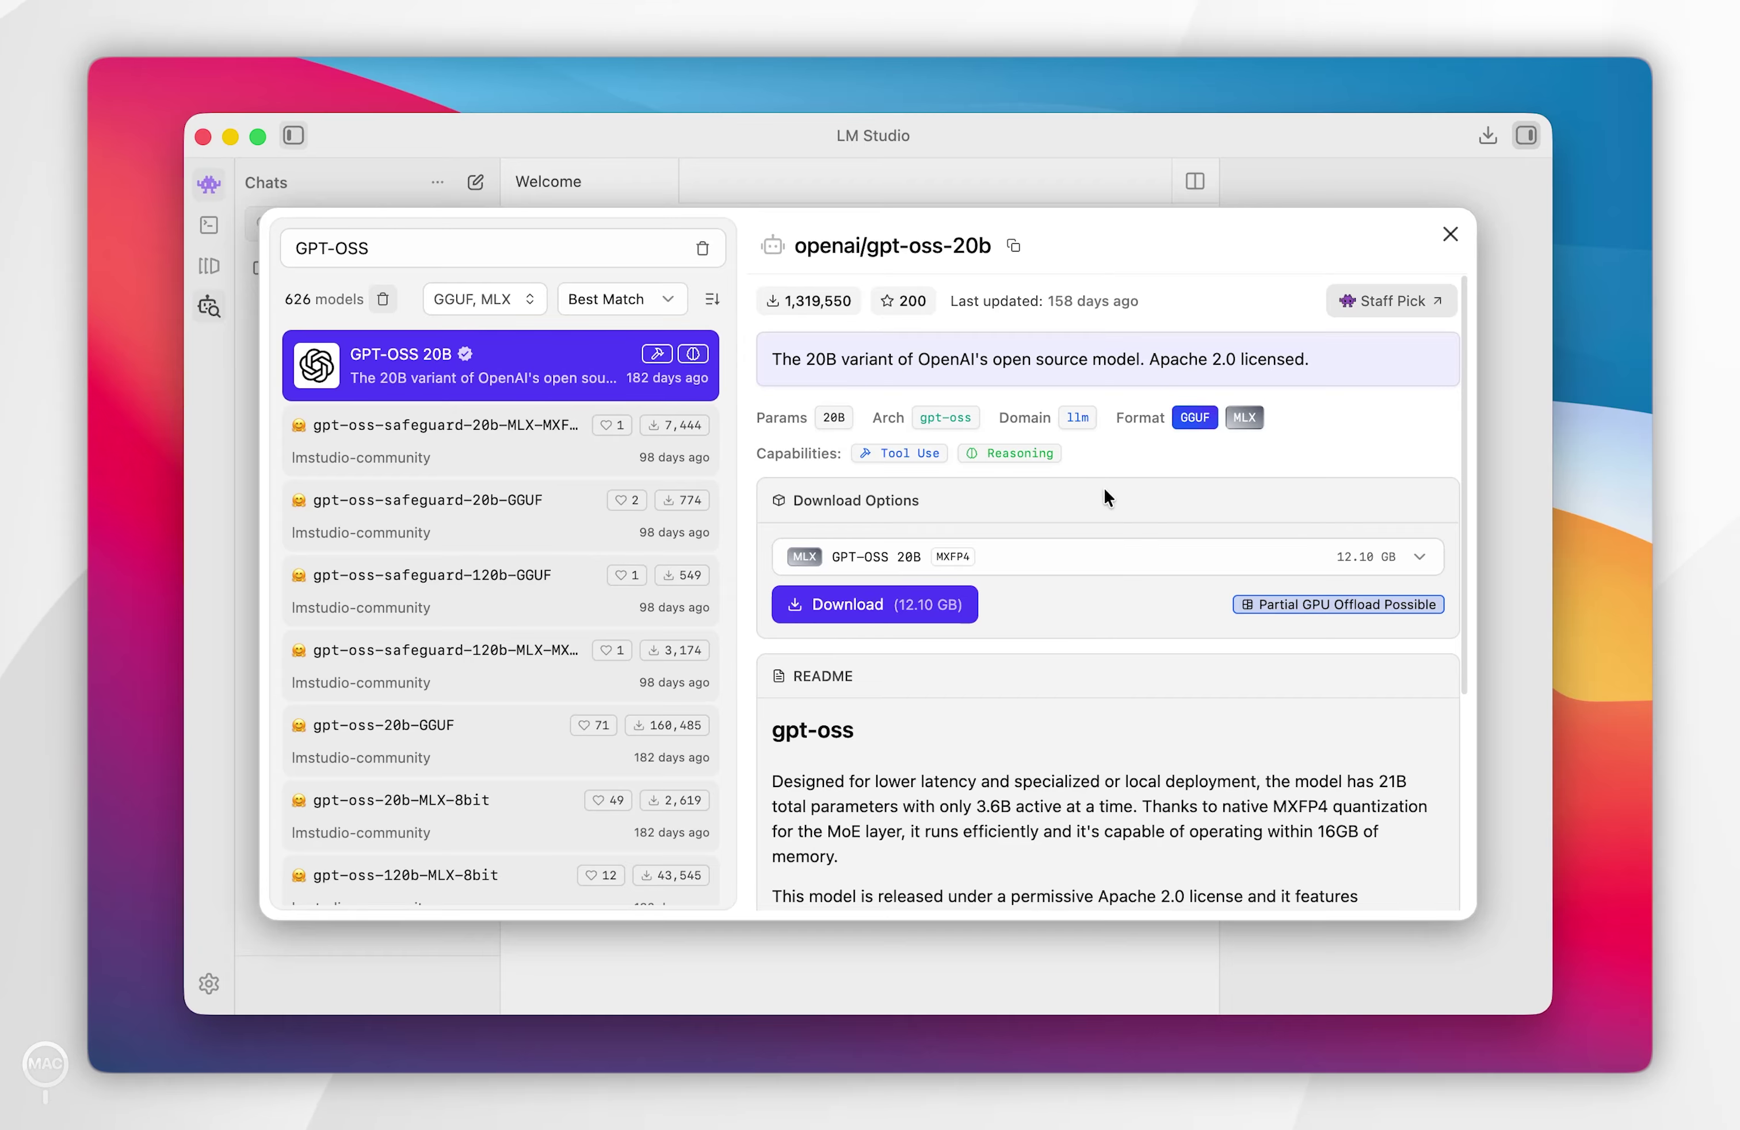
Review the GPT-OSS 20B details, download its MXFP4 MLX version, and close the model library.
scroll(1104, 490, down, 3)
scroll(1102, 486, down, 2)
scroll(1102, 485, up, 5)
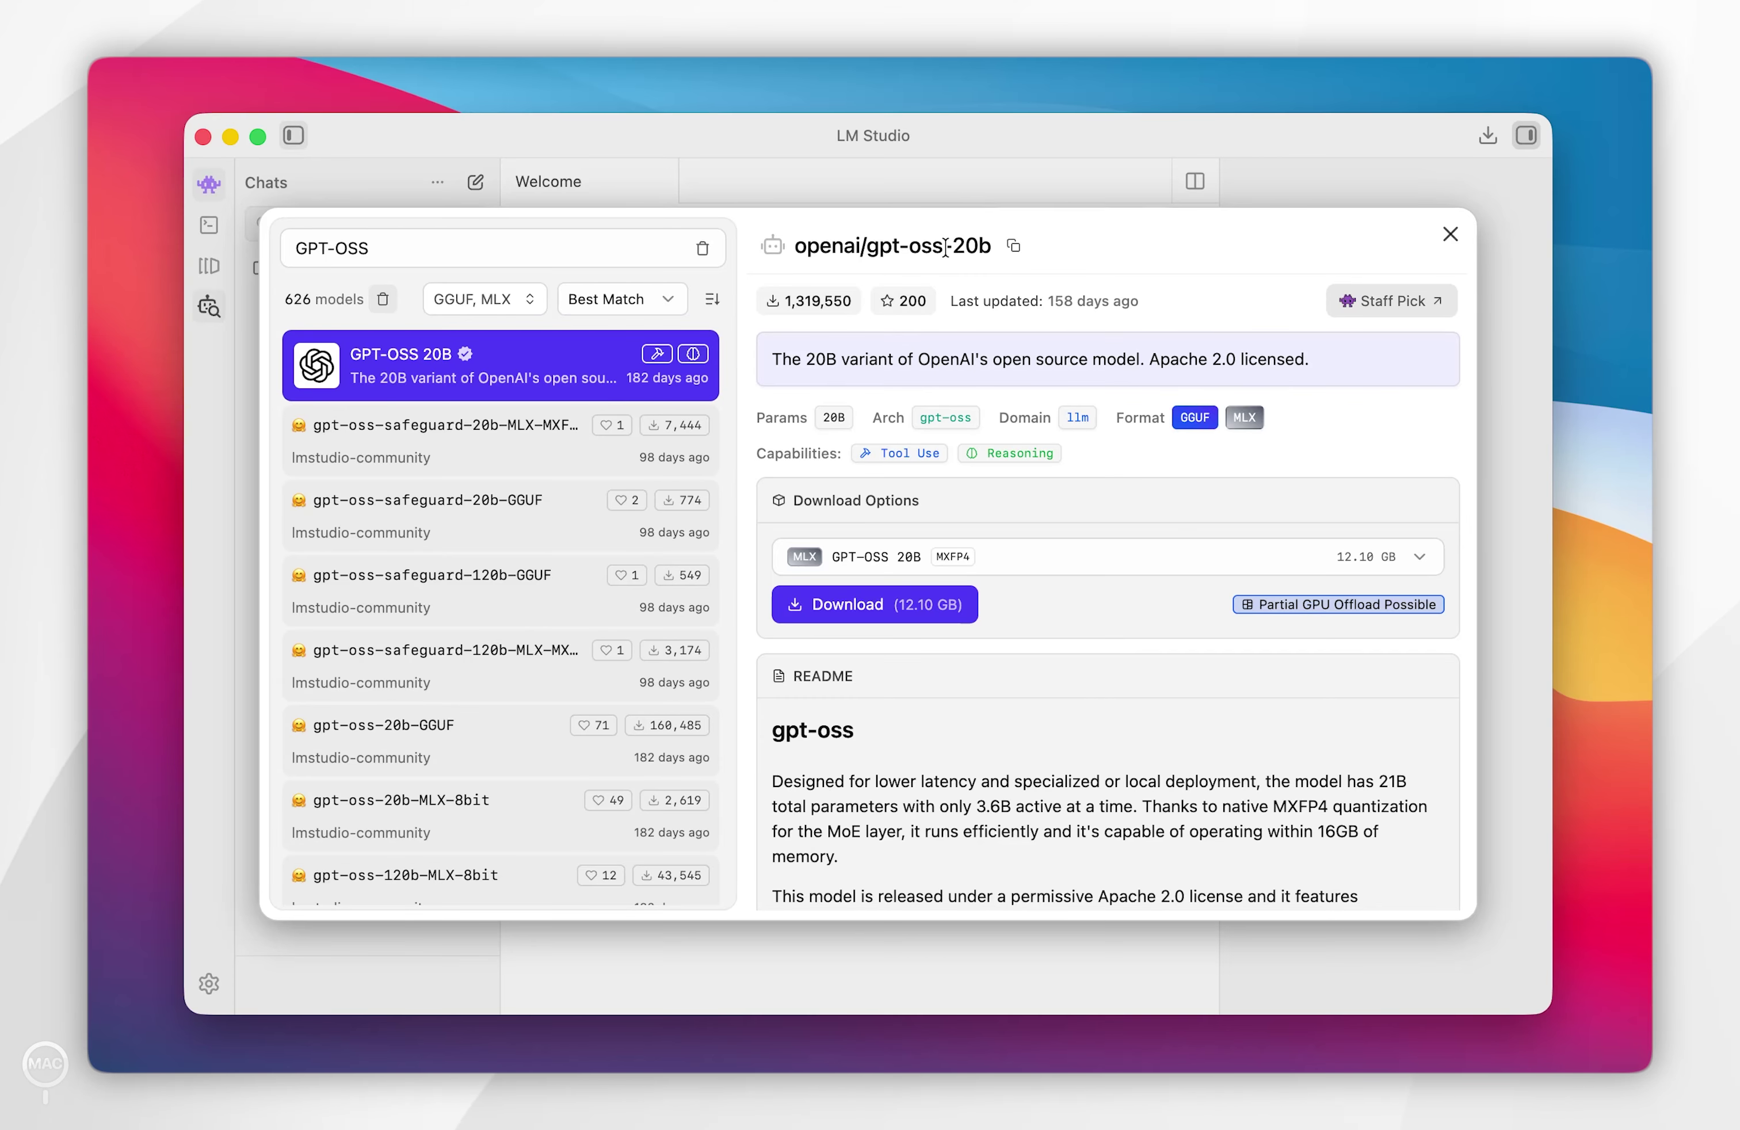
click(806, 408)
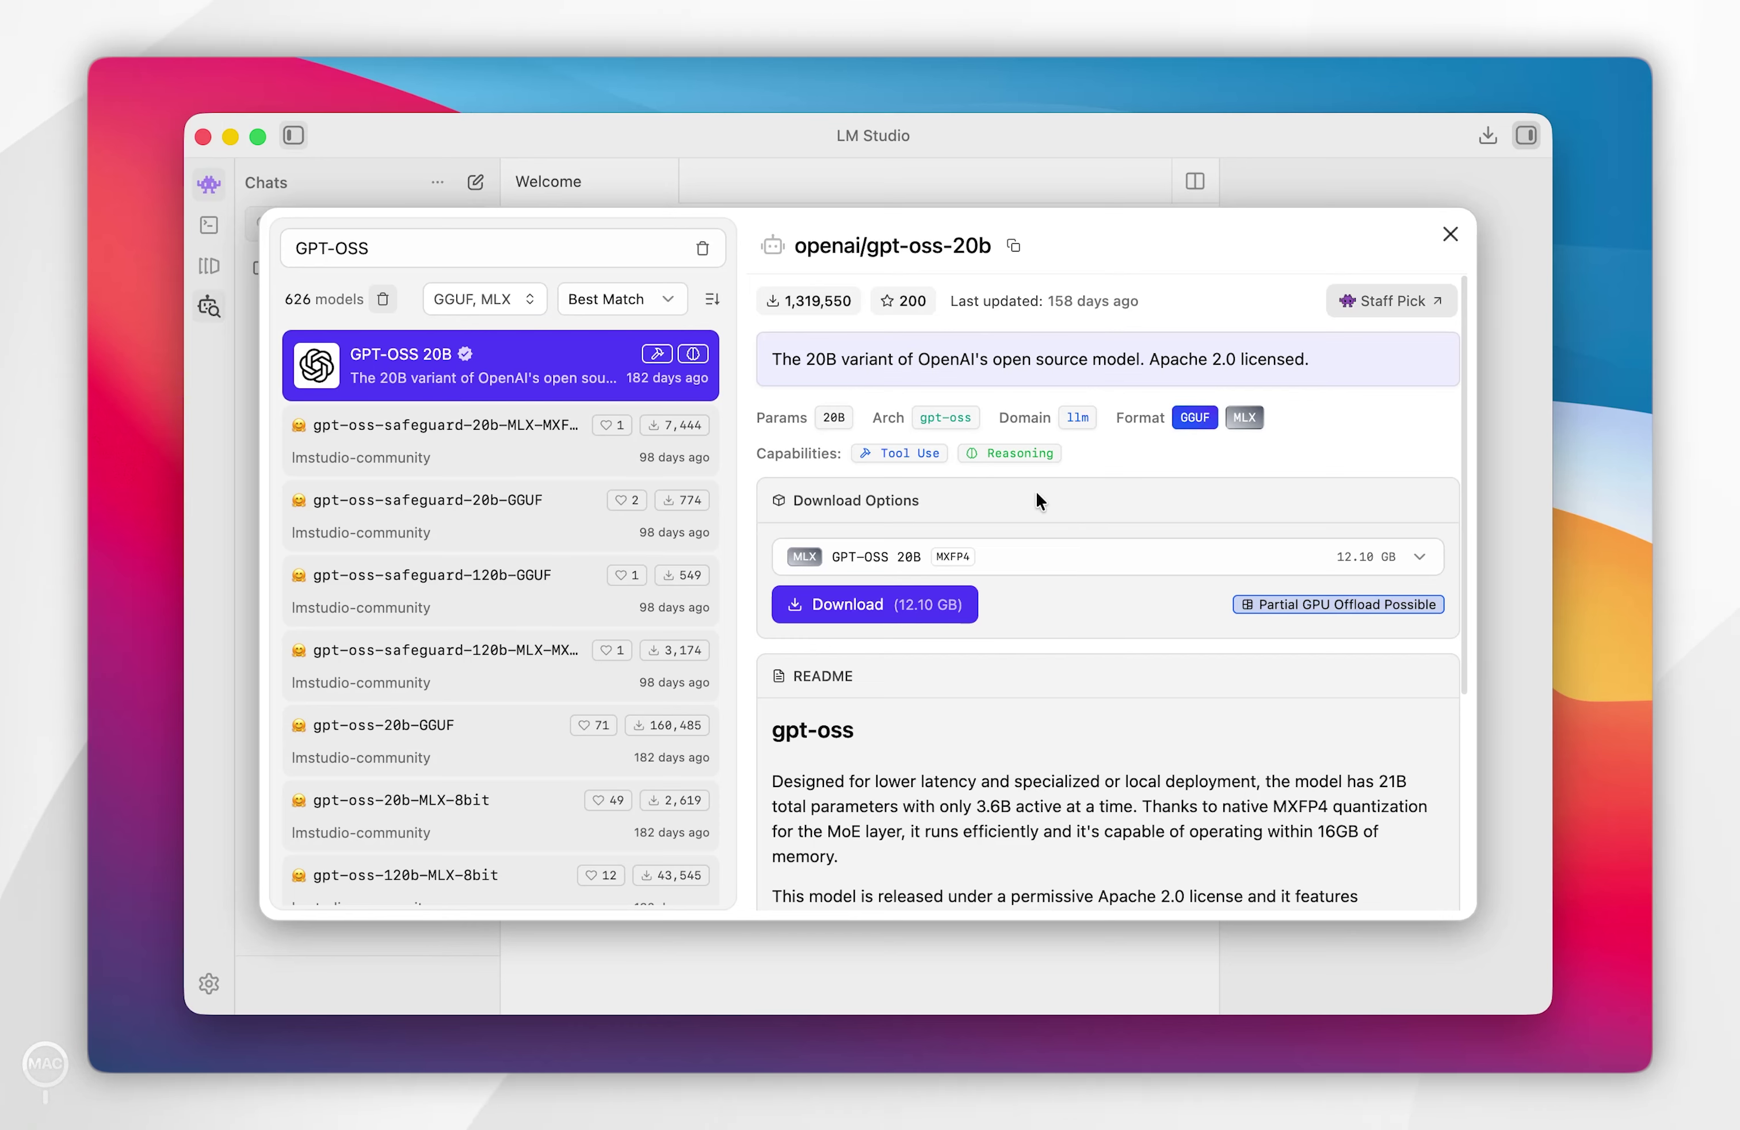
click(873, 613)
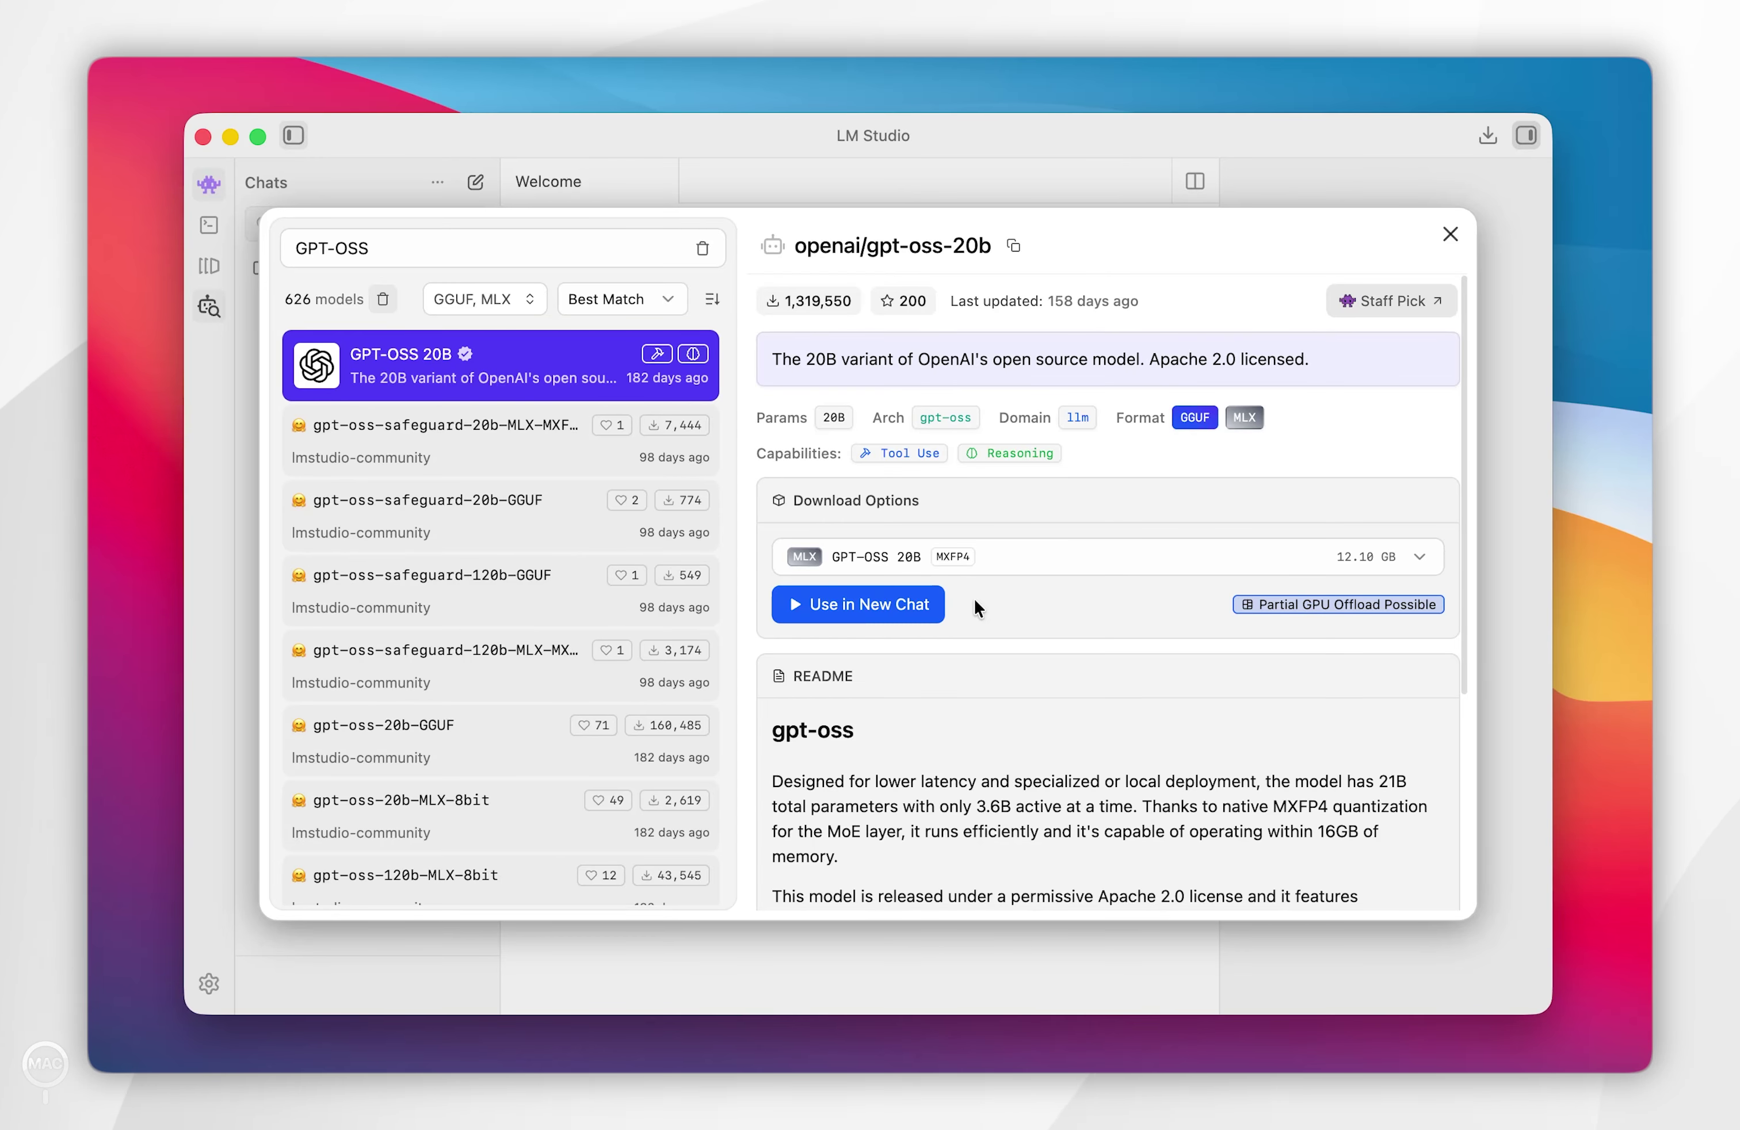
click(1449, 234)
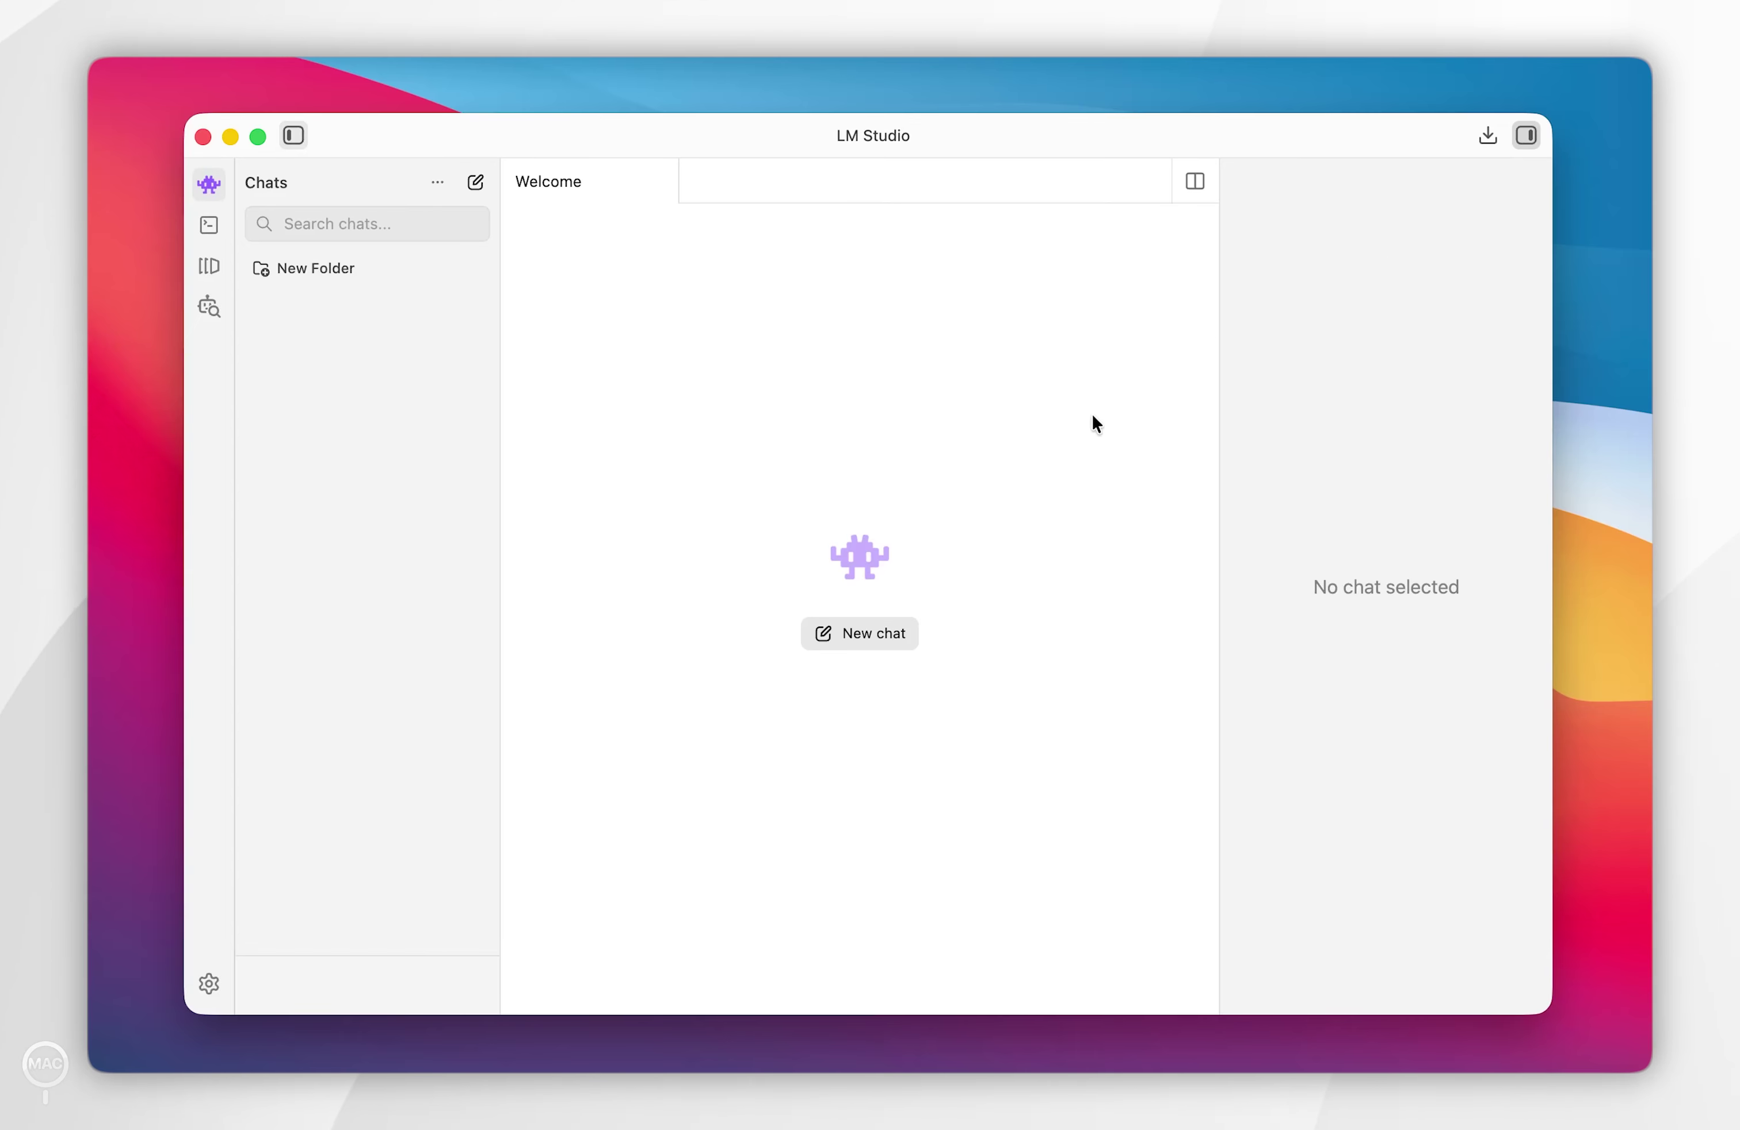
Create a new chat and choose GPT-OSS 20B as the model to load.
click(855, 633)
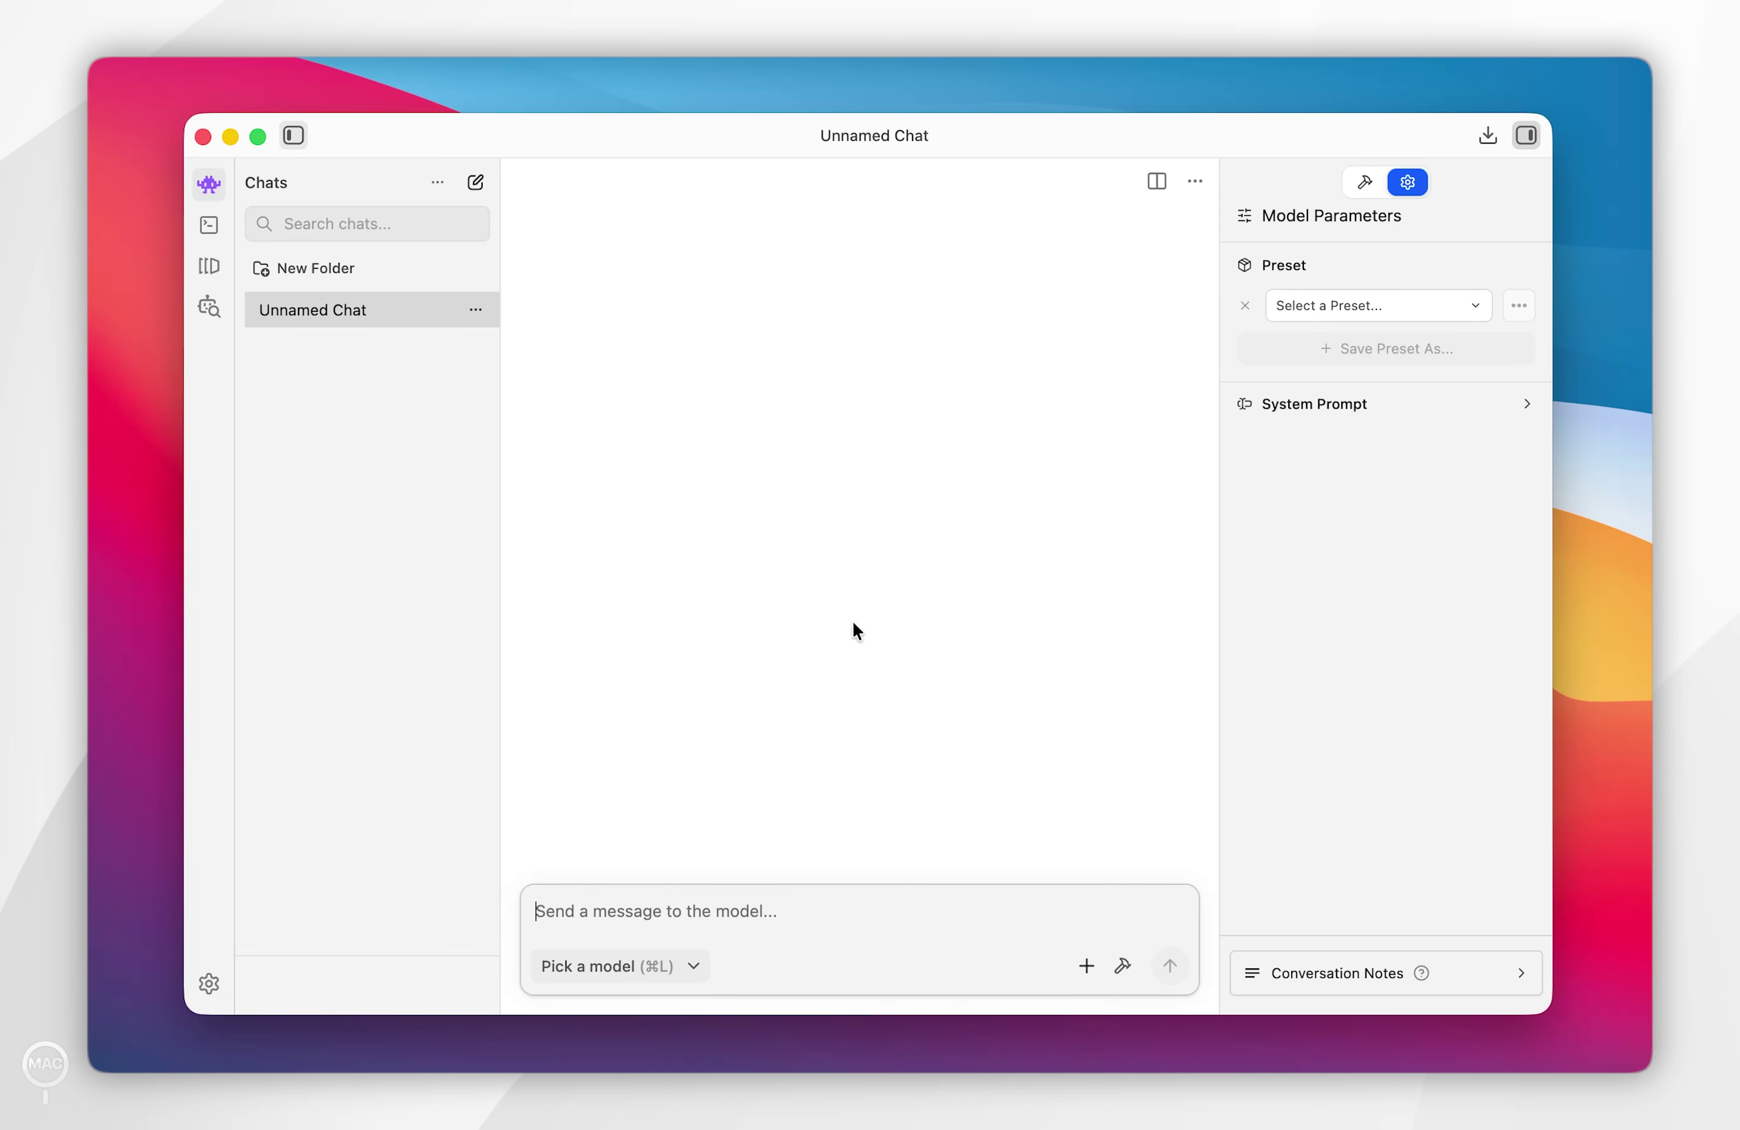
click(619, 967)
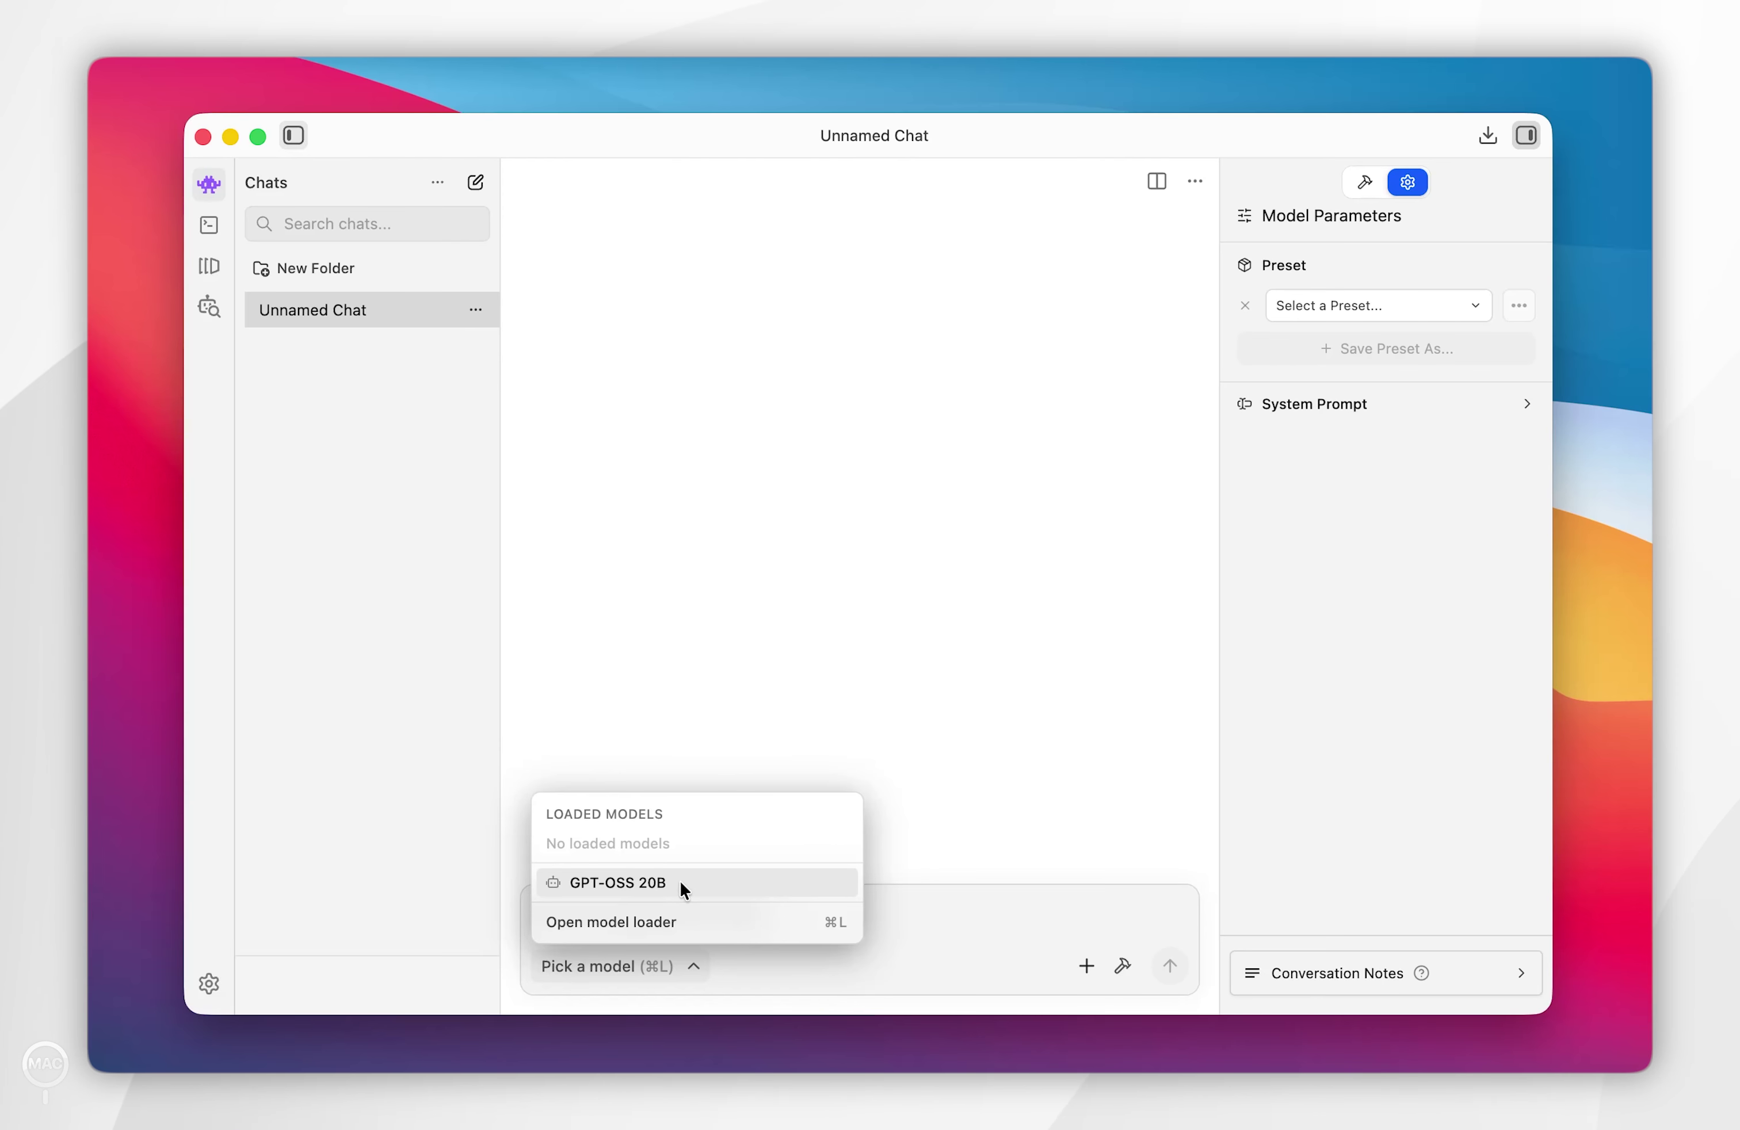
click(694, 880)
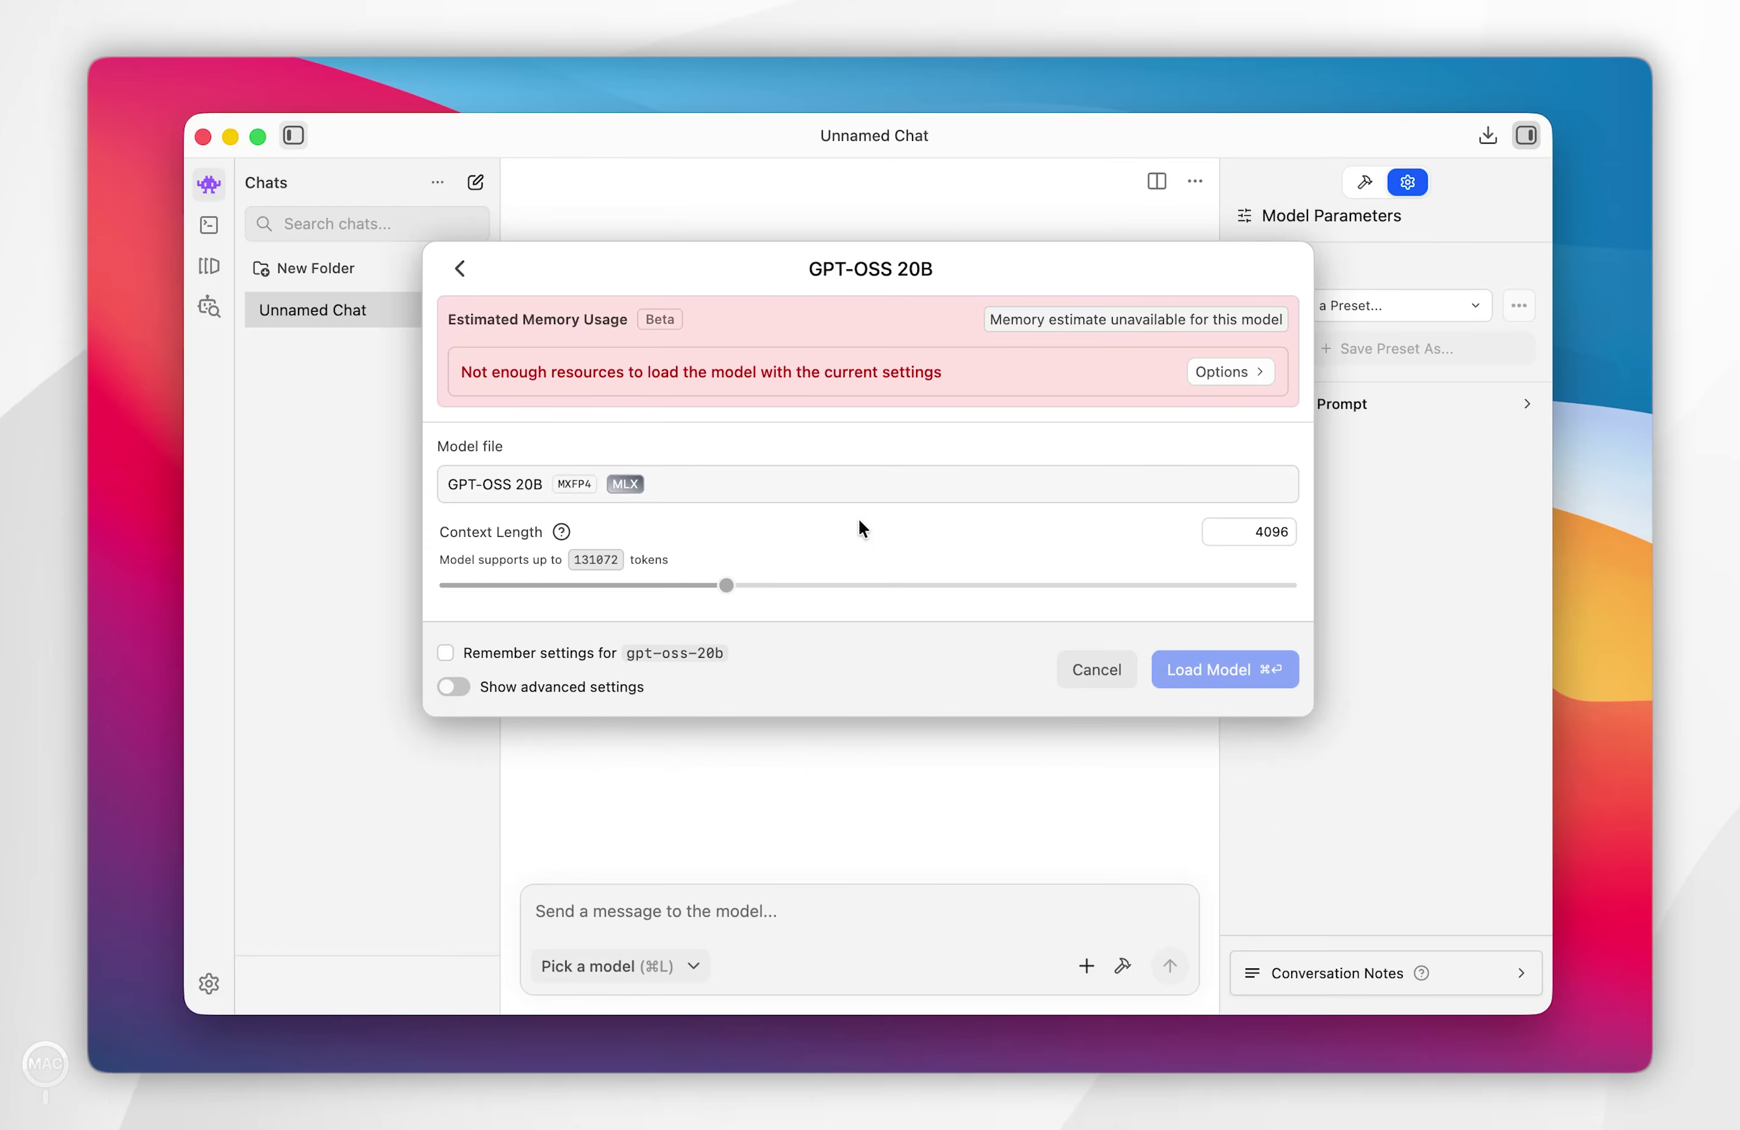
Enable remembering the settings for gpt-oss-20b and leave its load dialog without loading the model.
mouse_move(561, 531)
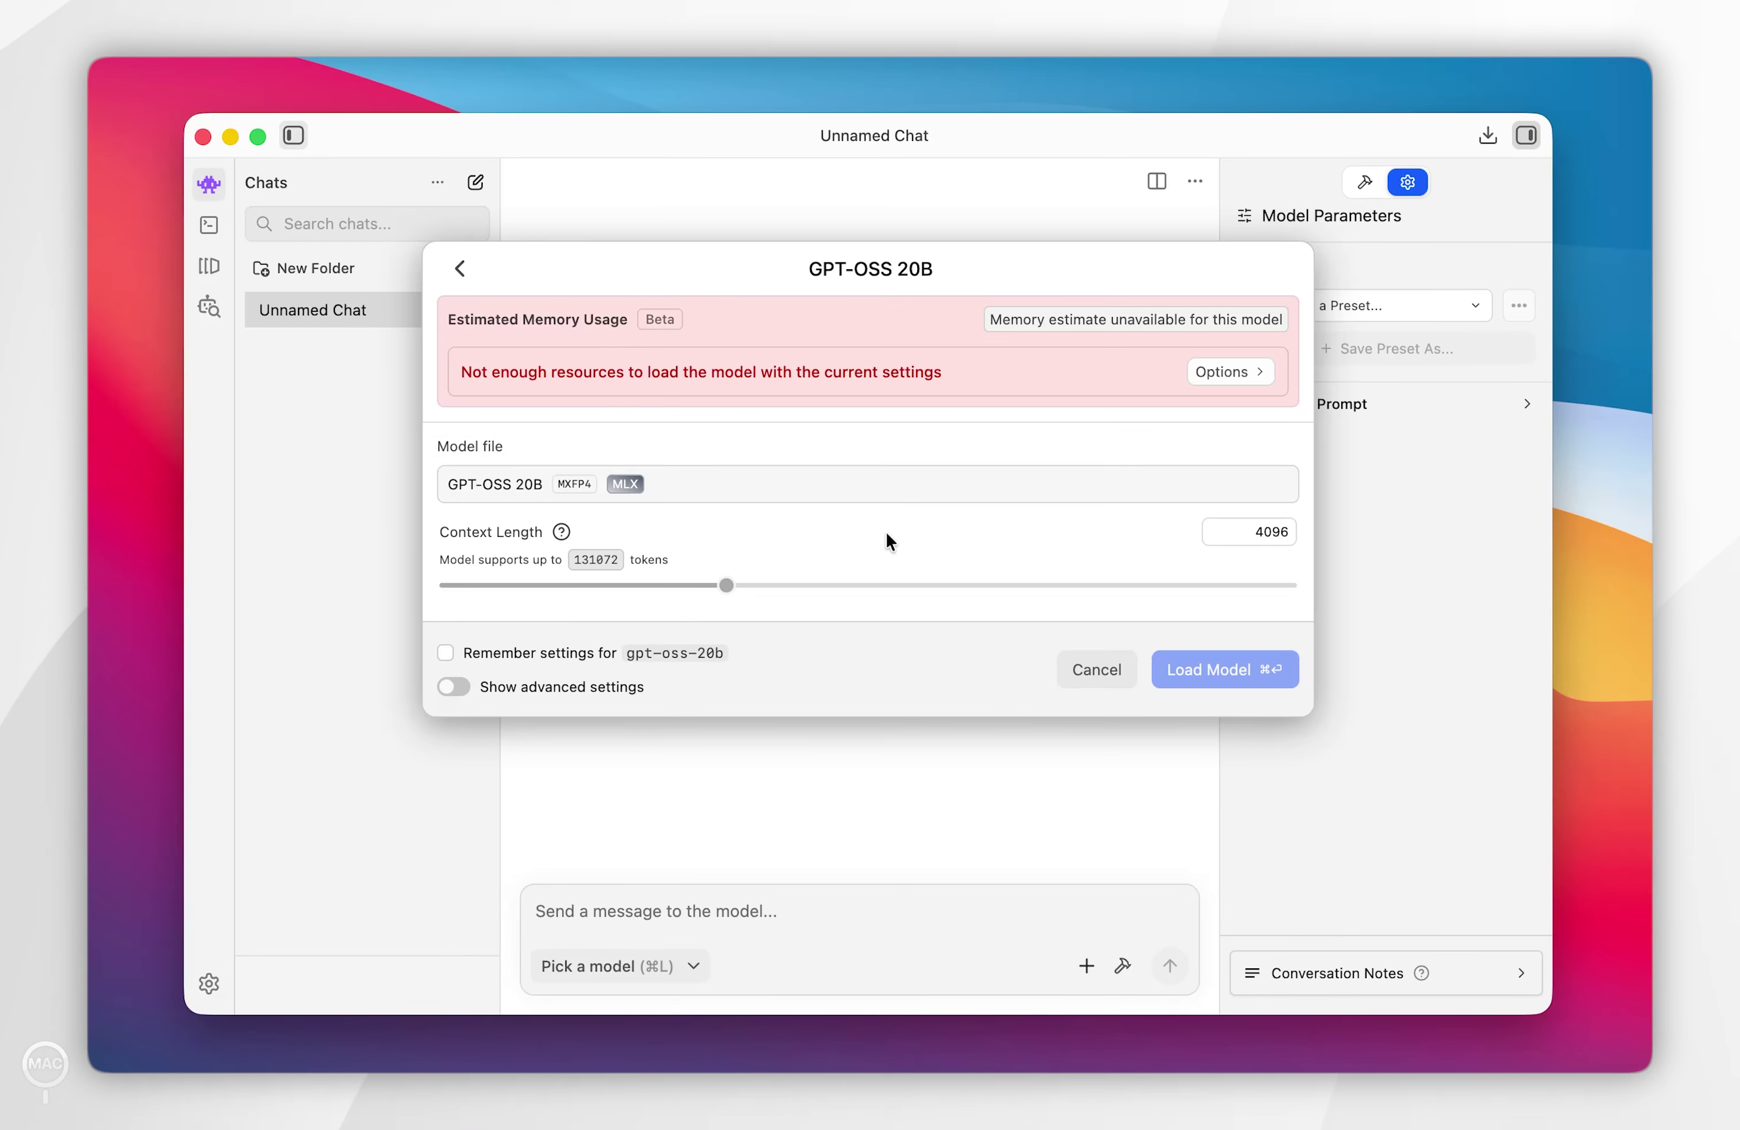
click(559, 653)
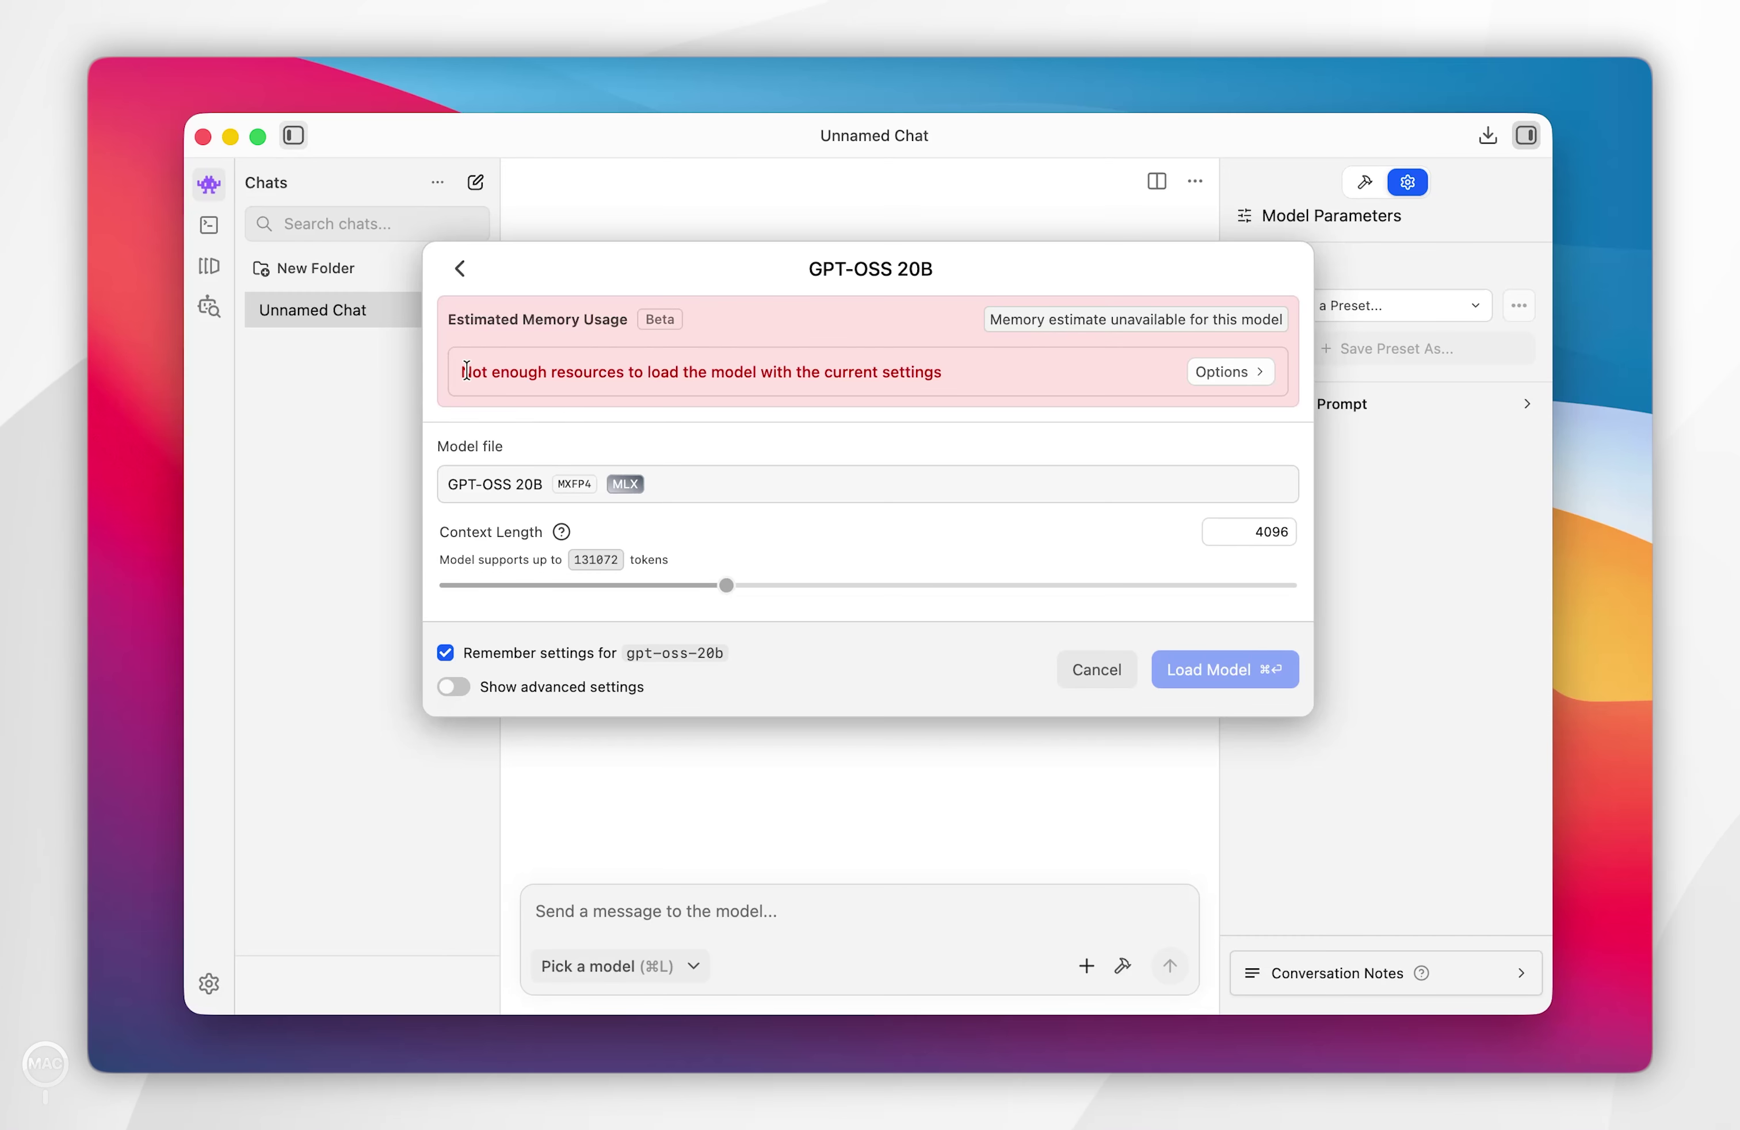
drag(467, 371, 737, 377)
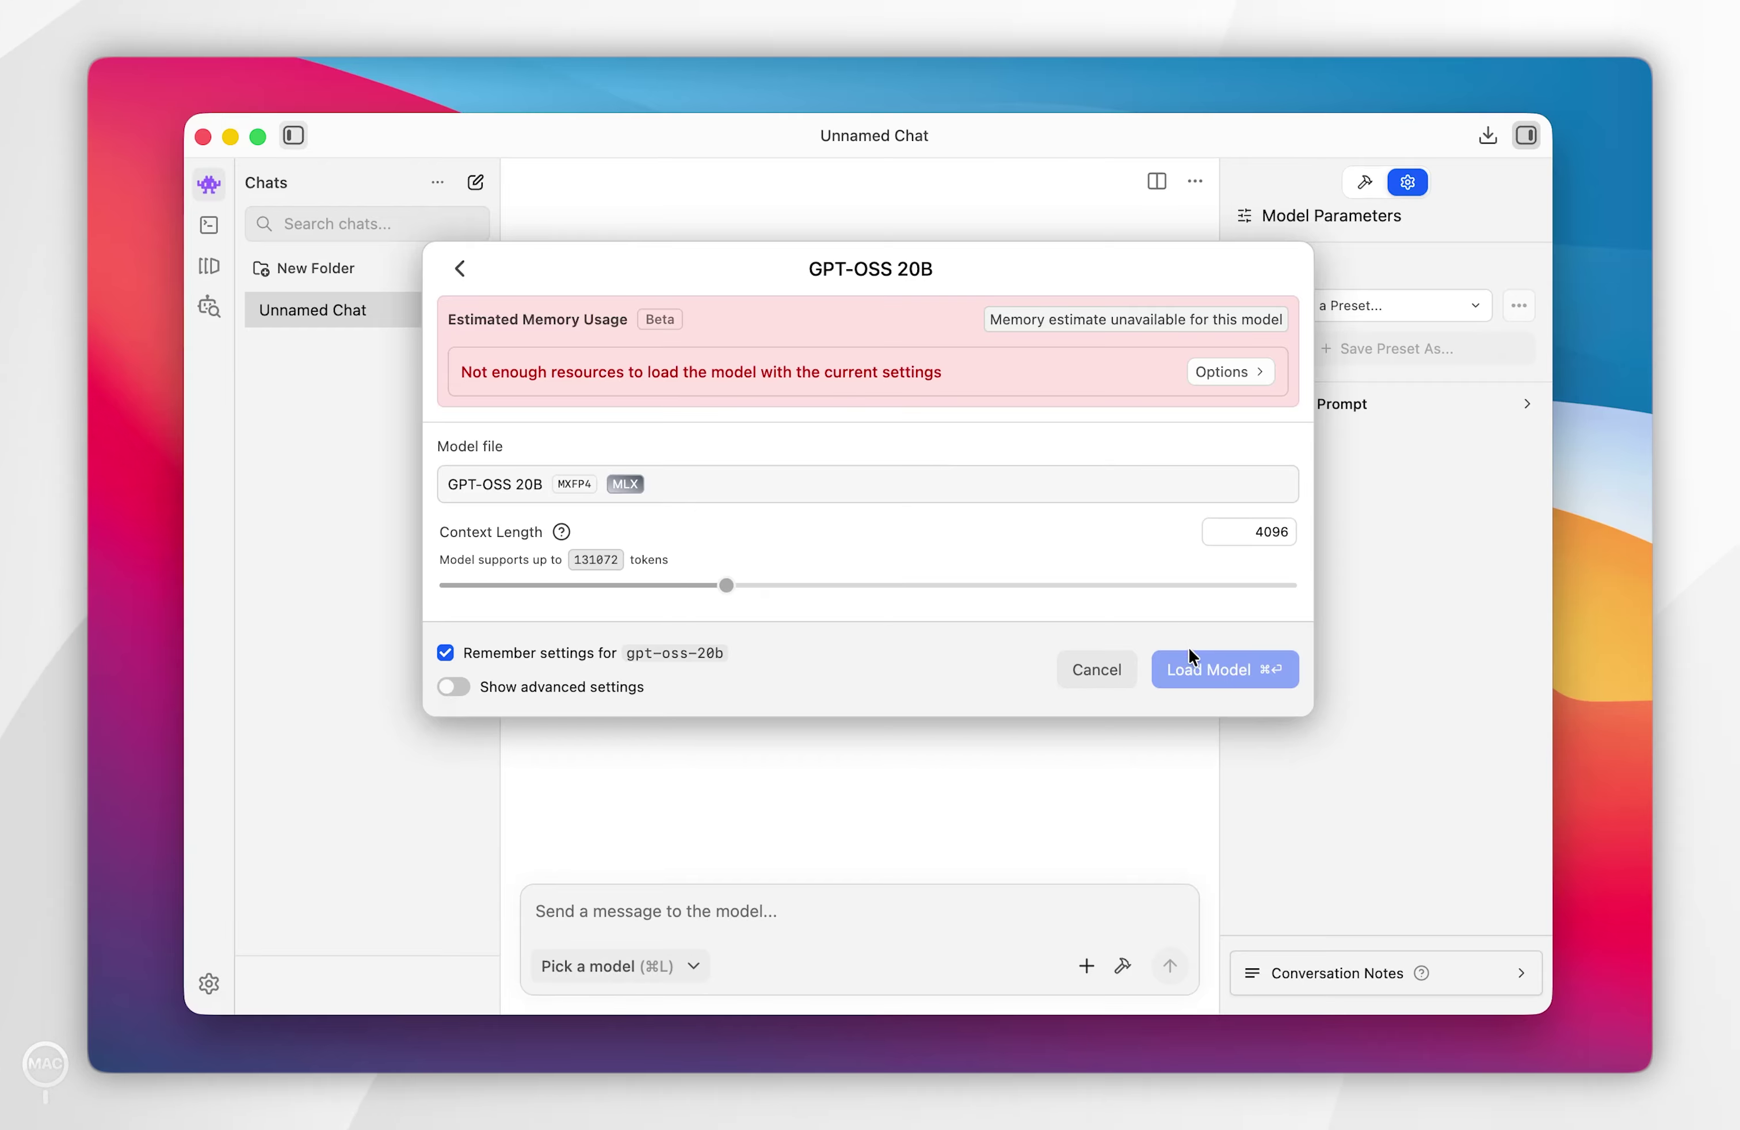
click(1151, 736)
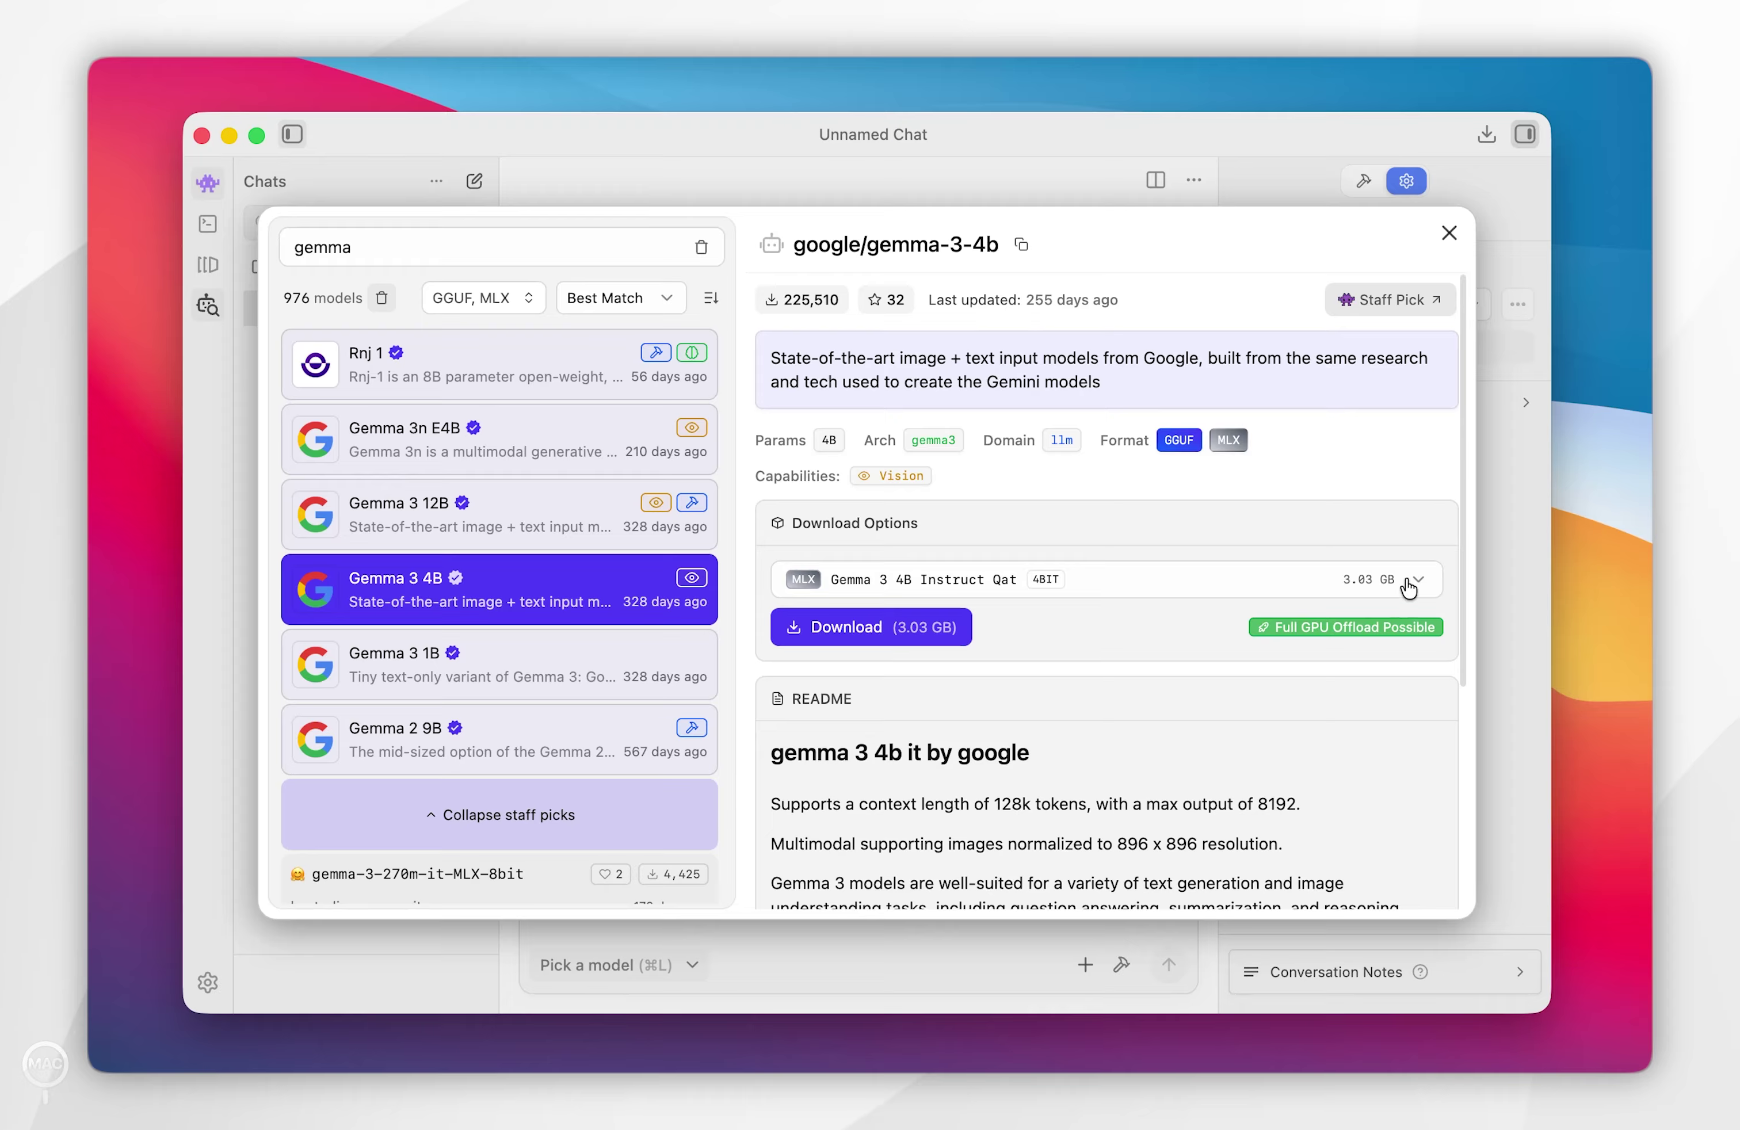
Download the Gemma 3 4B Instruct Qat 4BIT model from the gemma search results and close the model library.
click(880, 628)
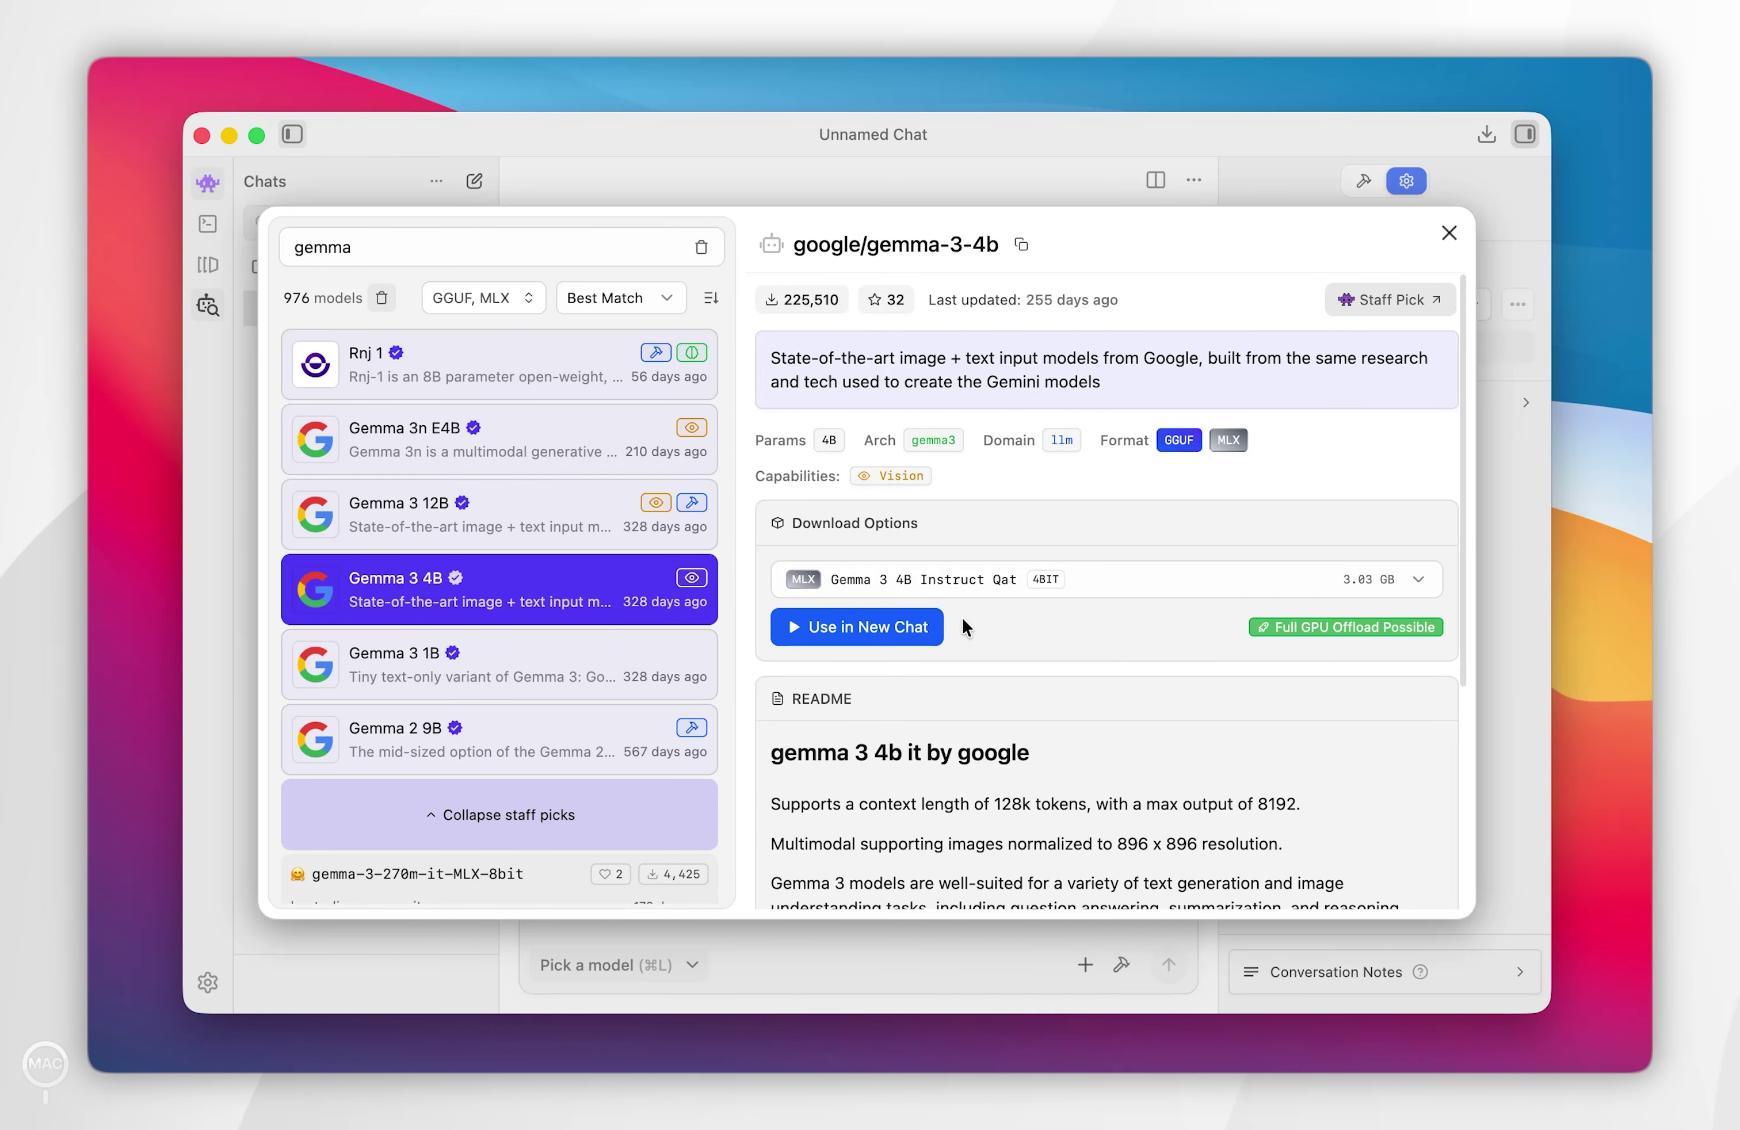
click(1448, 233)
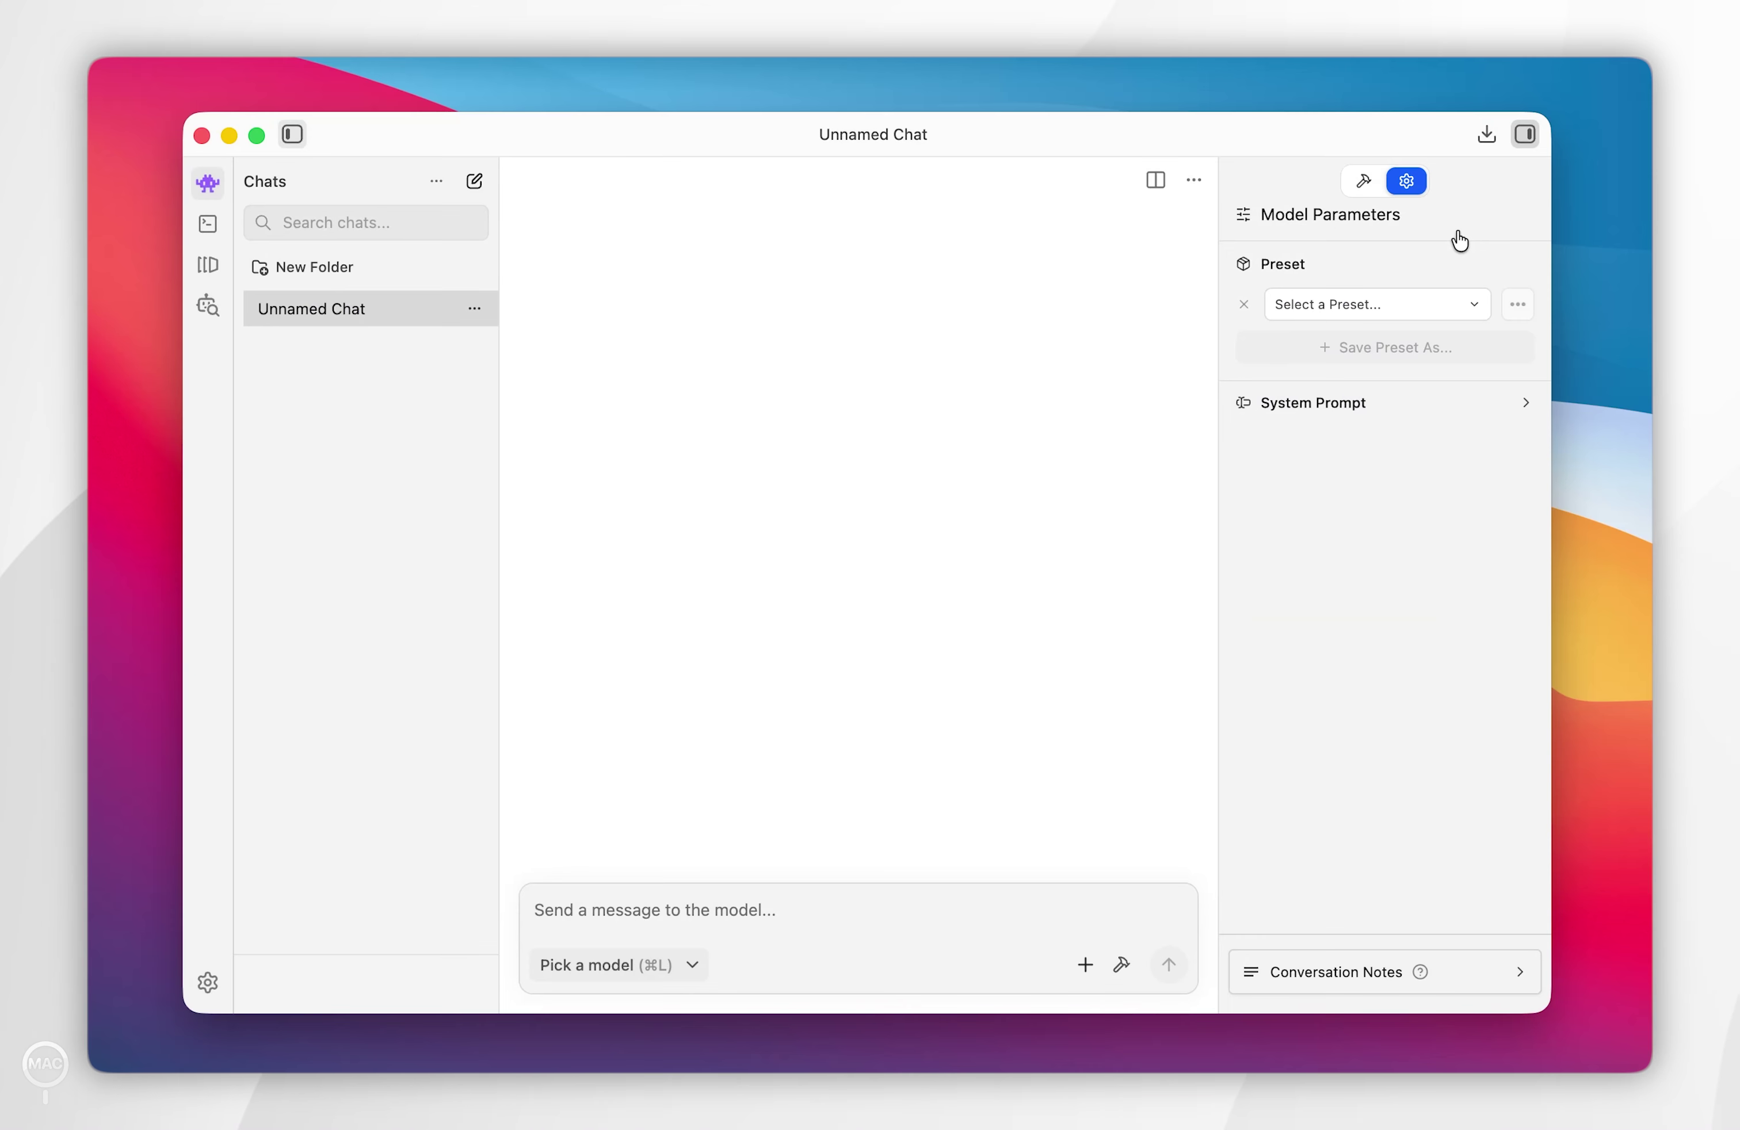
Load Gemma 3 4B into the unnamed chat with its settings remembered for gemma-3-4b.
click(635, 967)
click(606, 880)
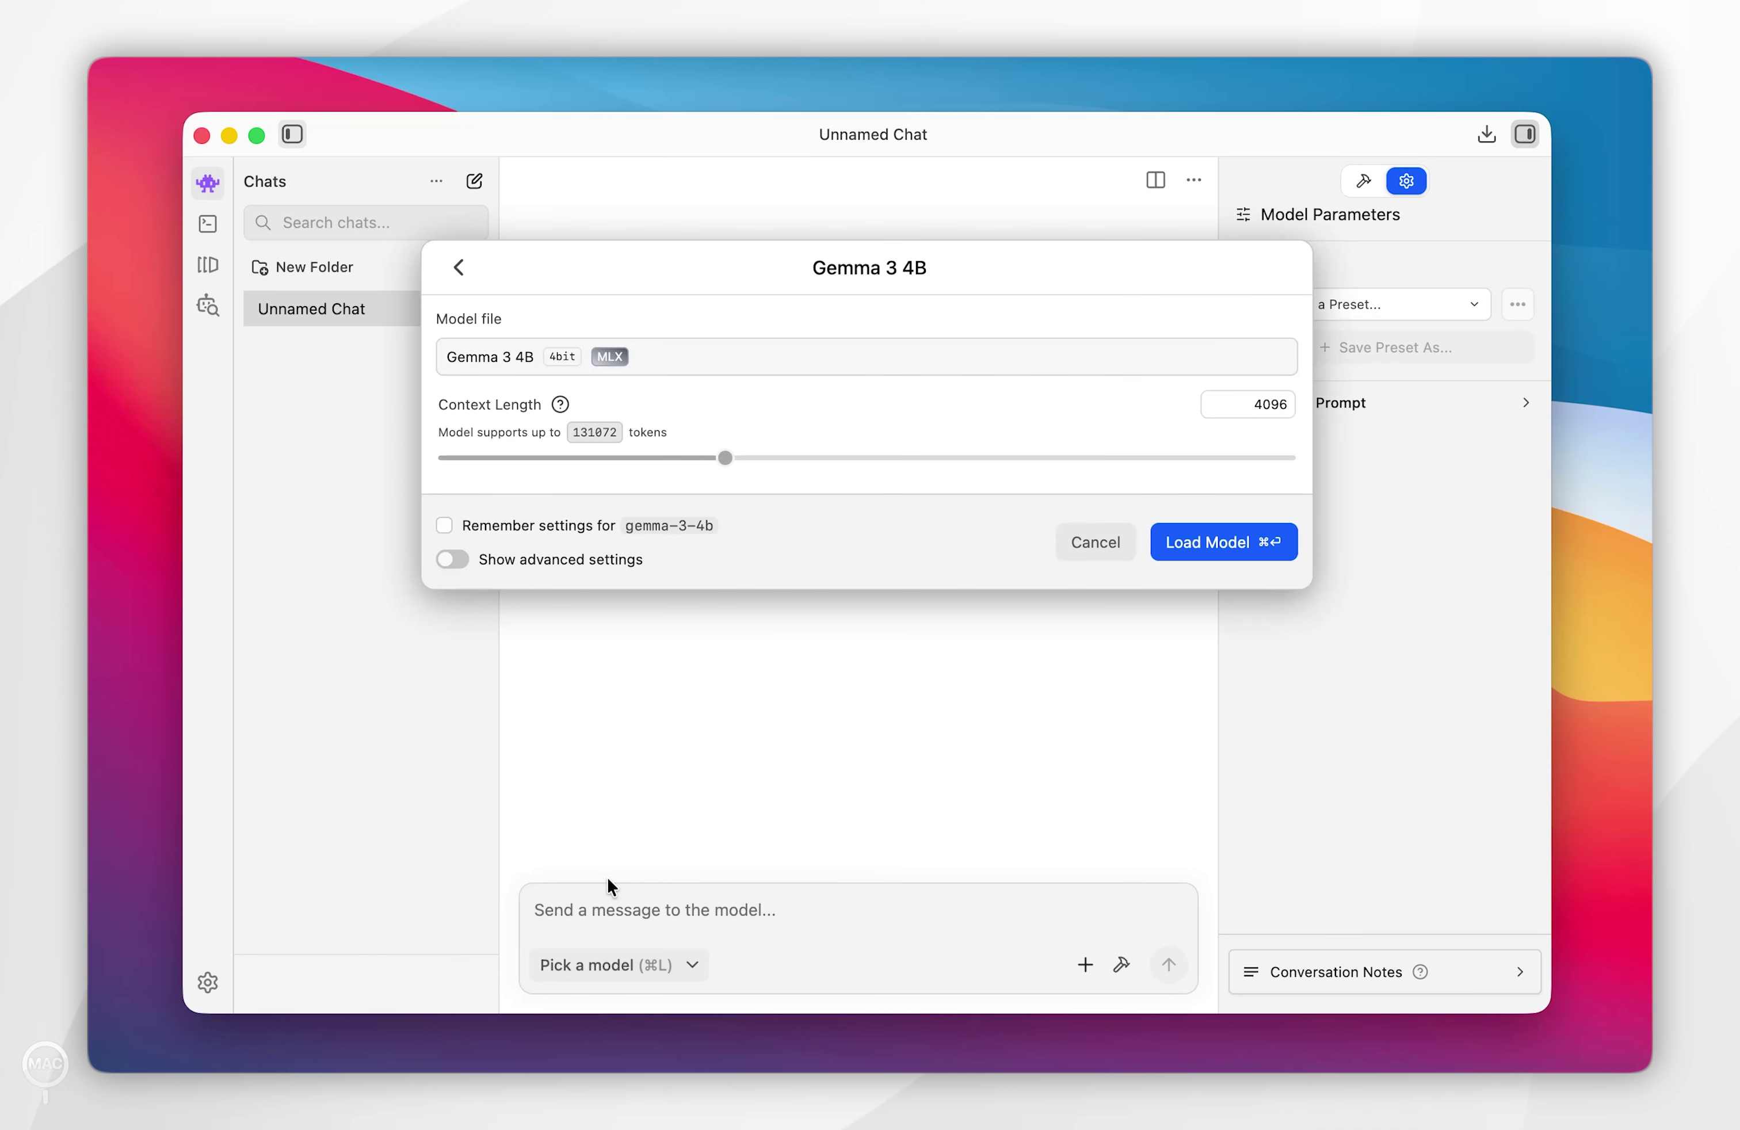
click(551, 525)
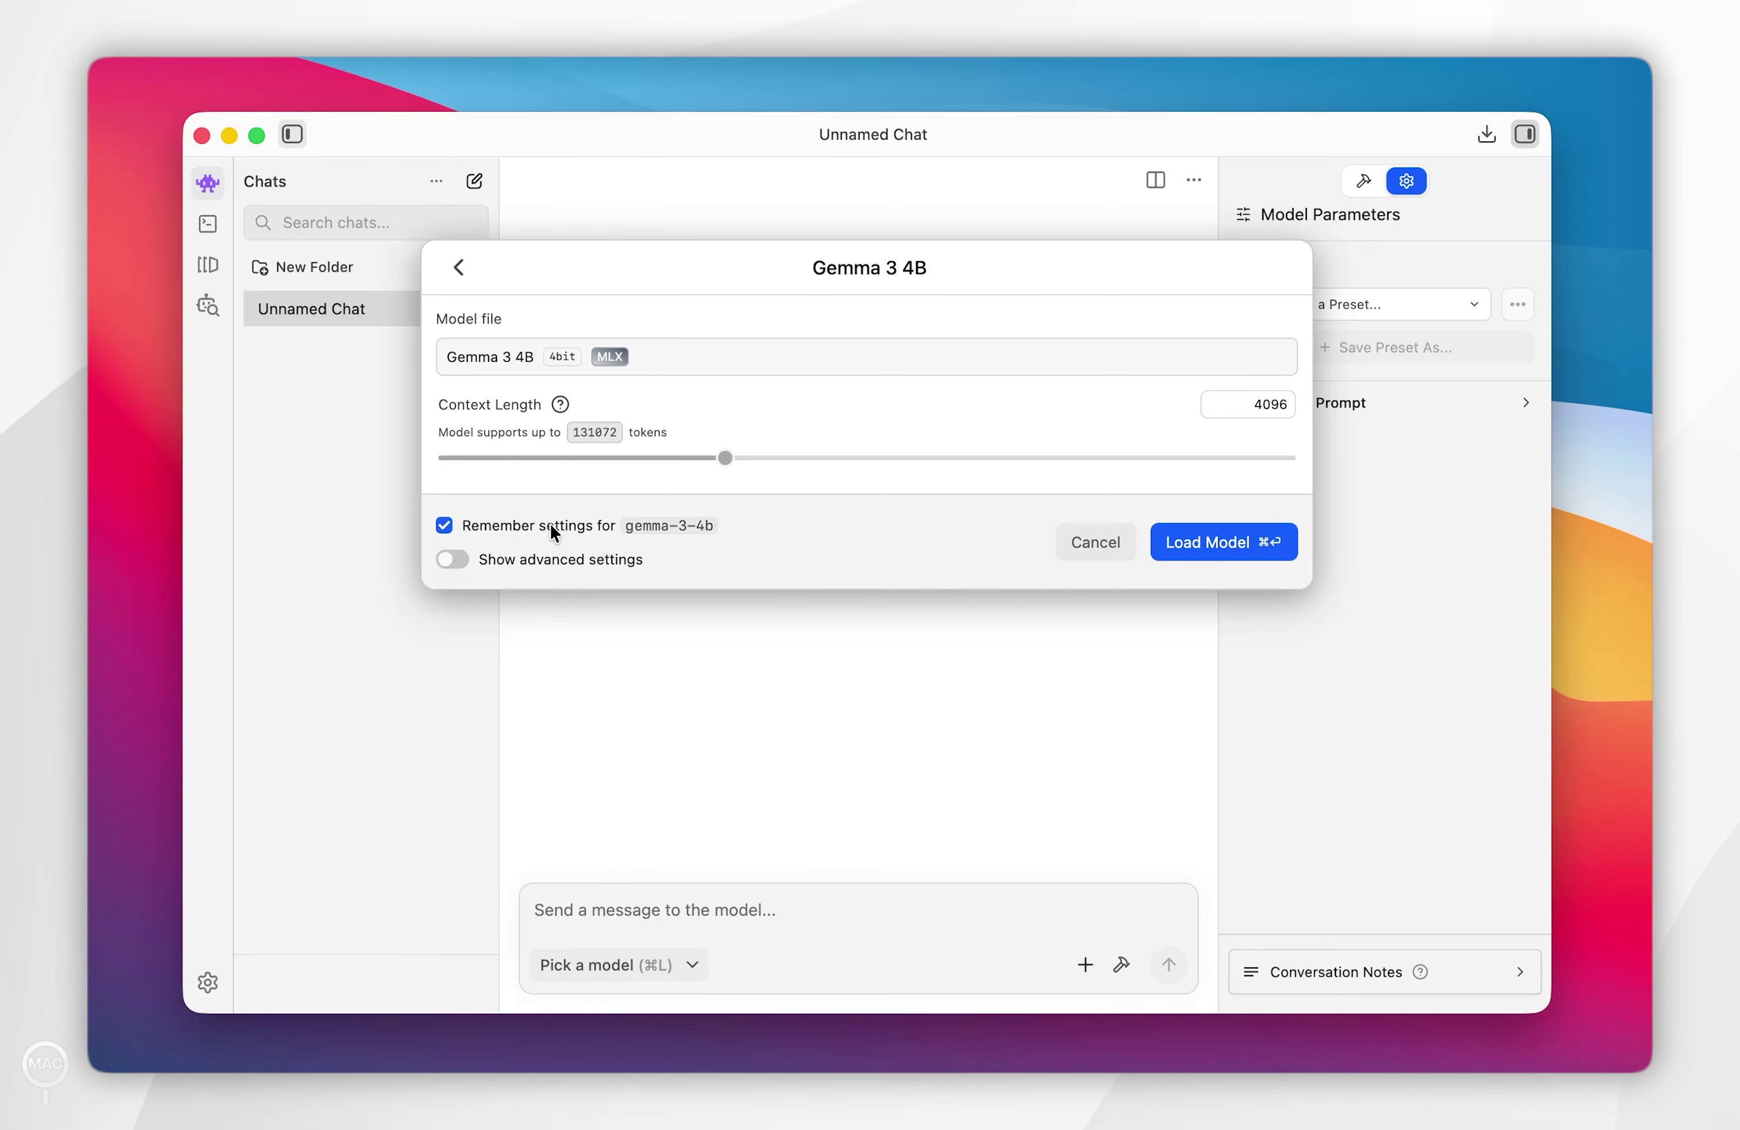
click(1223, 549)
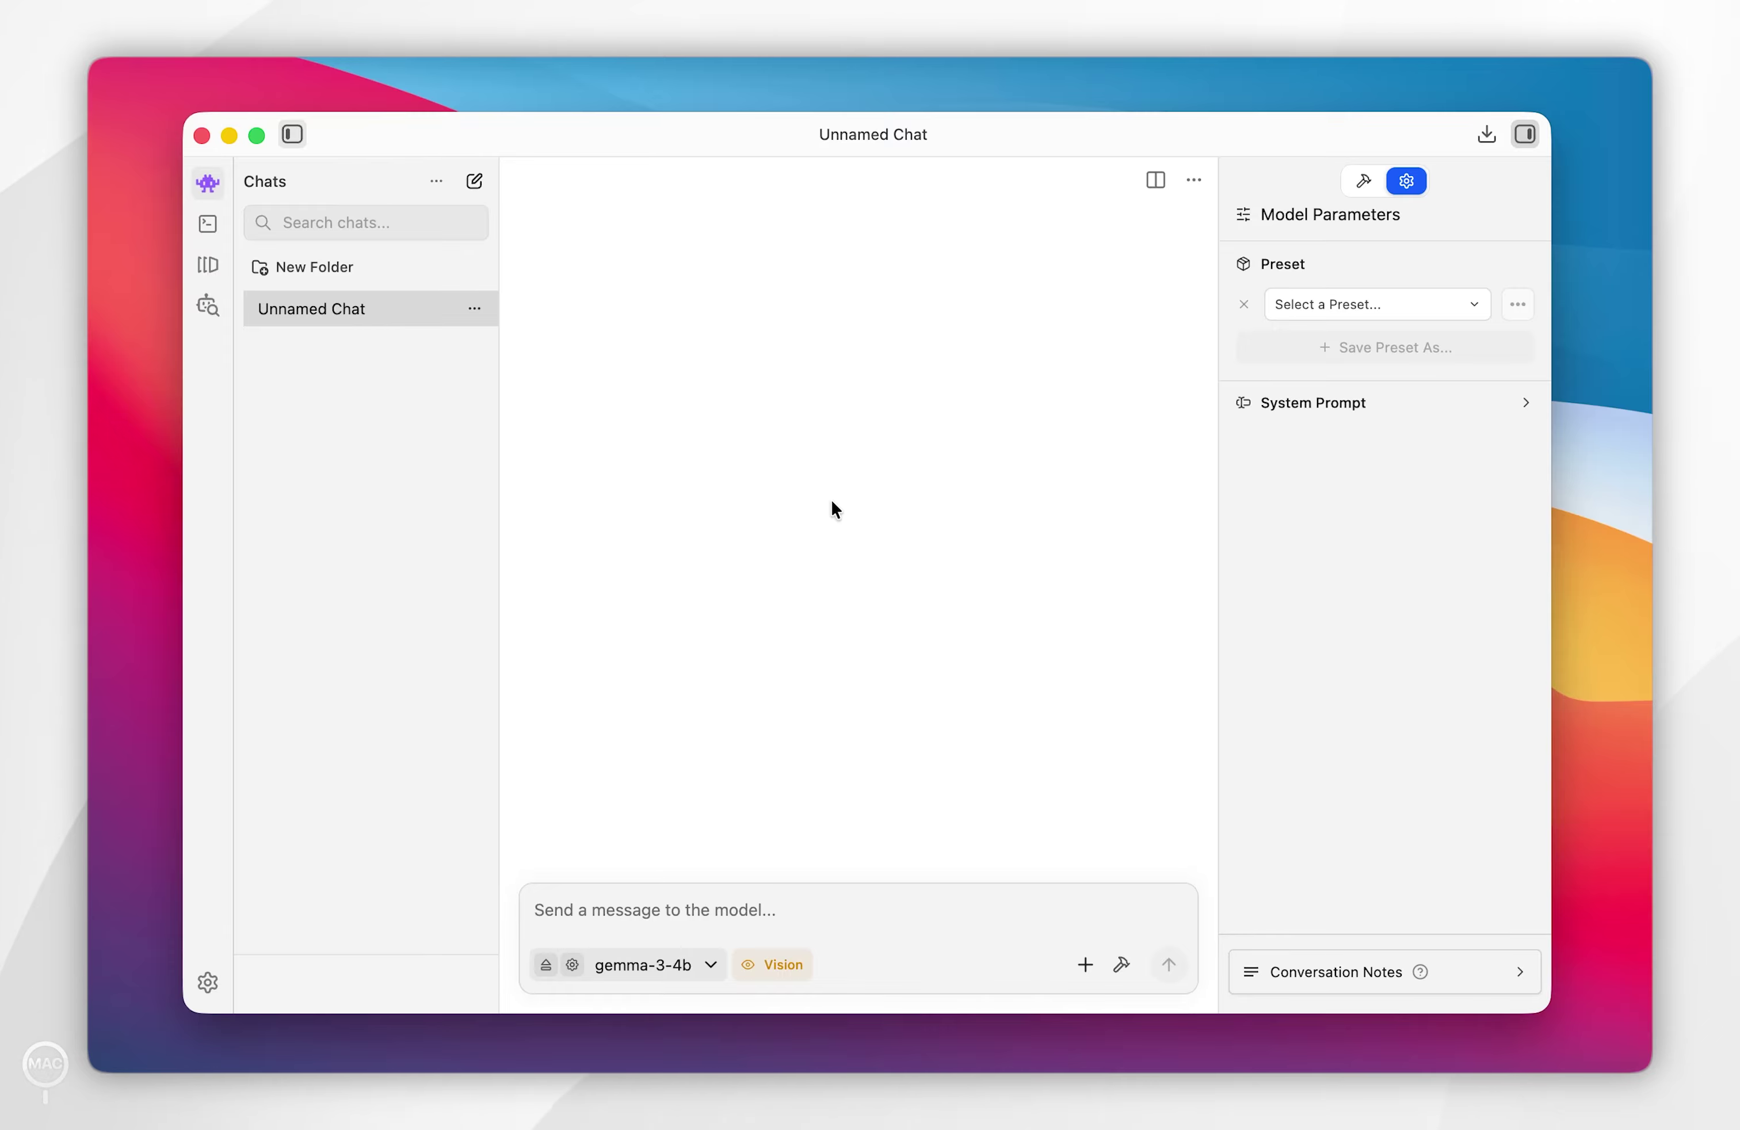
Hide the model parameters and send a greeting saying the model was just loaded into "LM Studio" for the first time, asking it to tell more.
click(1527, 138)
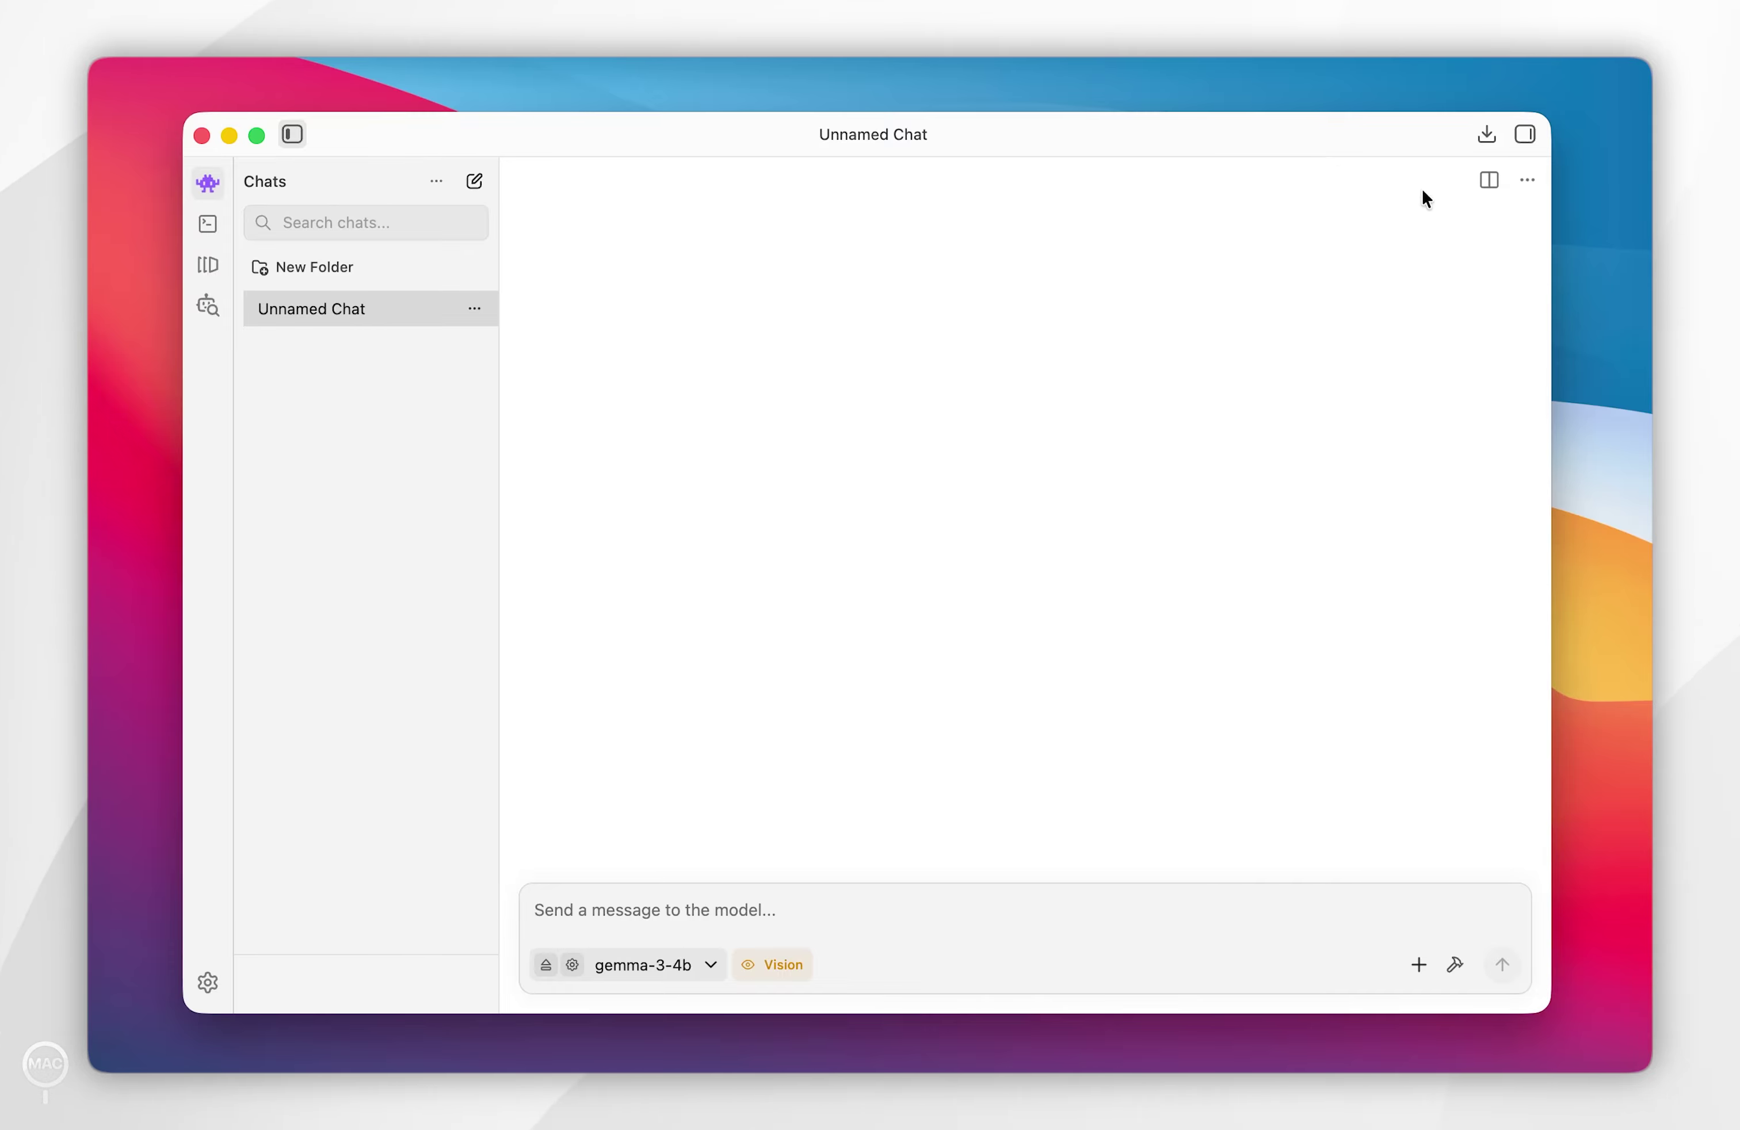
click(683, 900)
text(Hello there! I have just loaded you into my application called "LM Studio" for the first time. Can you tell me more about yourself and about using LLMs locally instead of larger models like Gemini 3 online?)
key(Return)
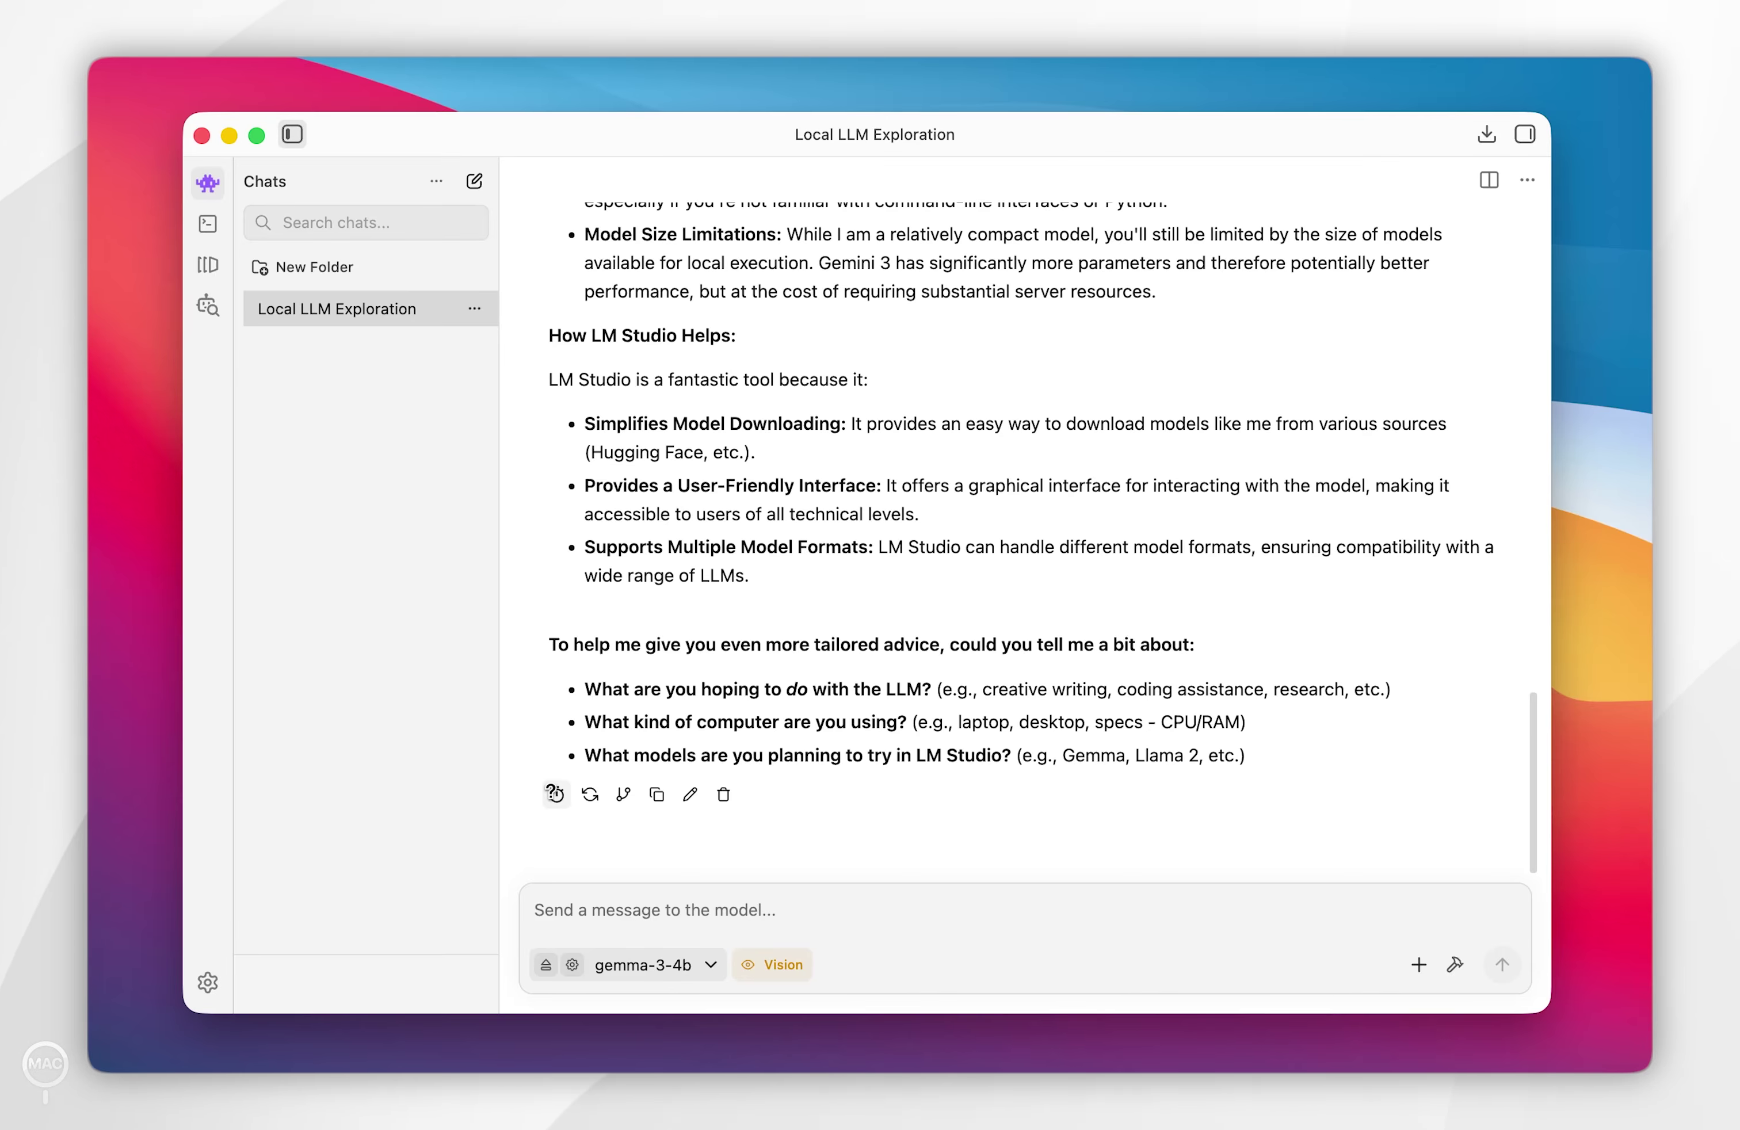
Put the chat window away, switch to Activity Monitor and examine memory usage by process, selecting the top node process.
mouse_move(555, 795)
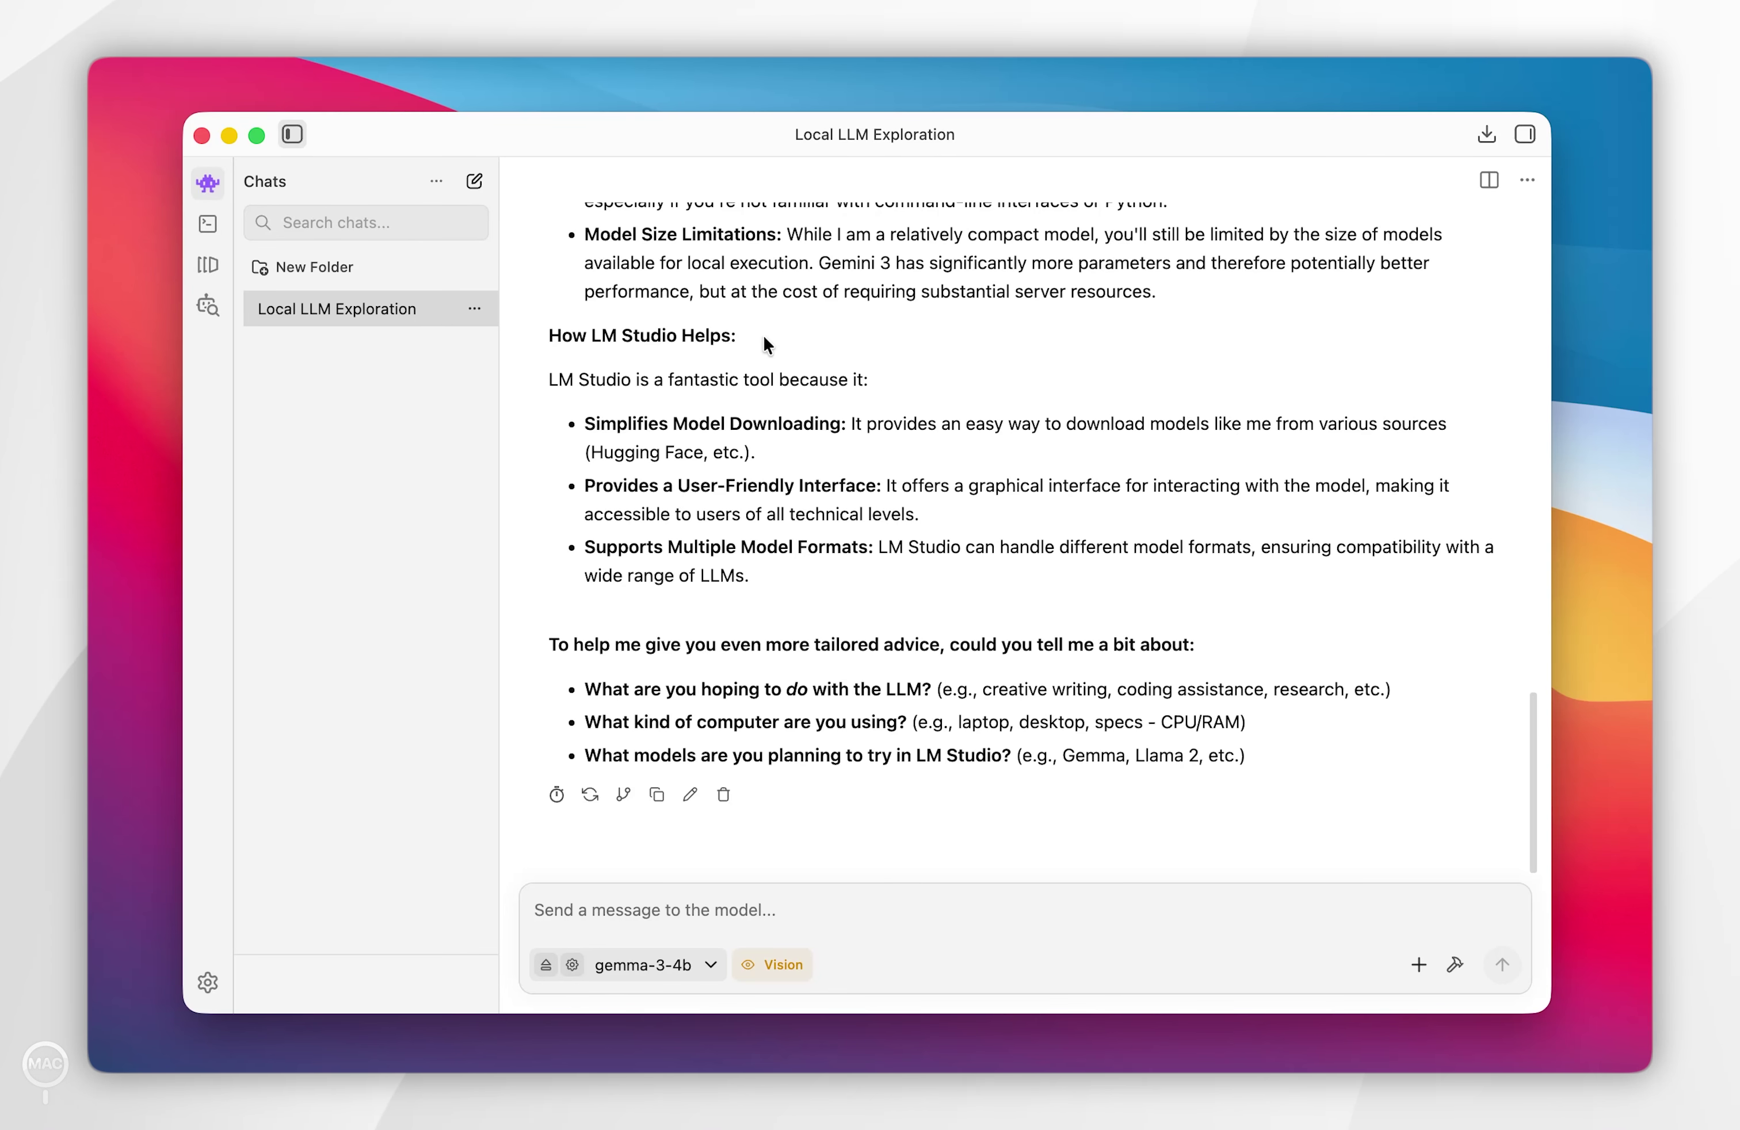
click(254, 143)
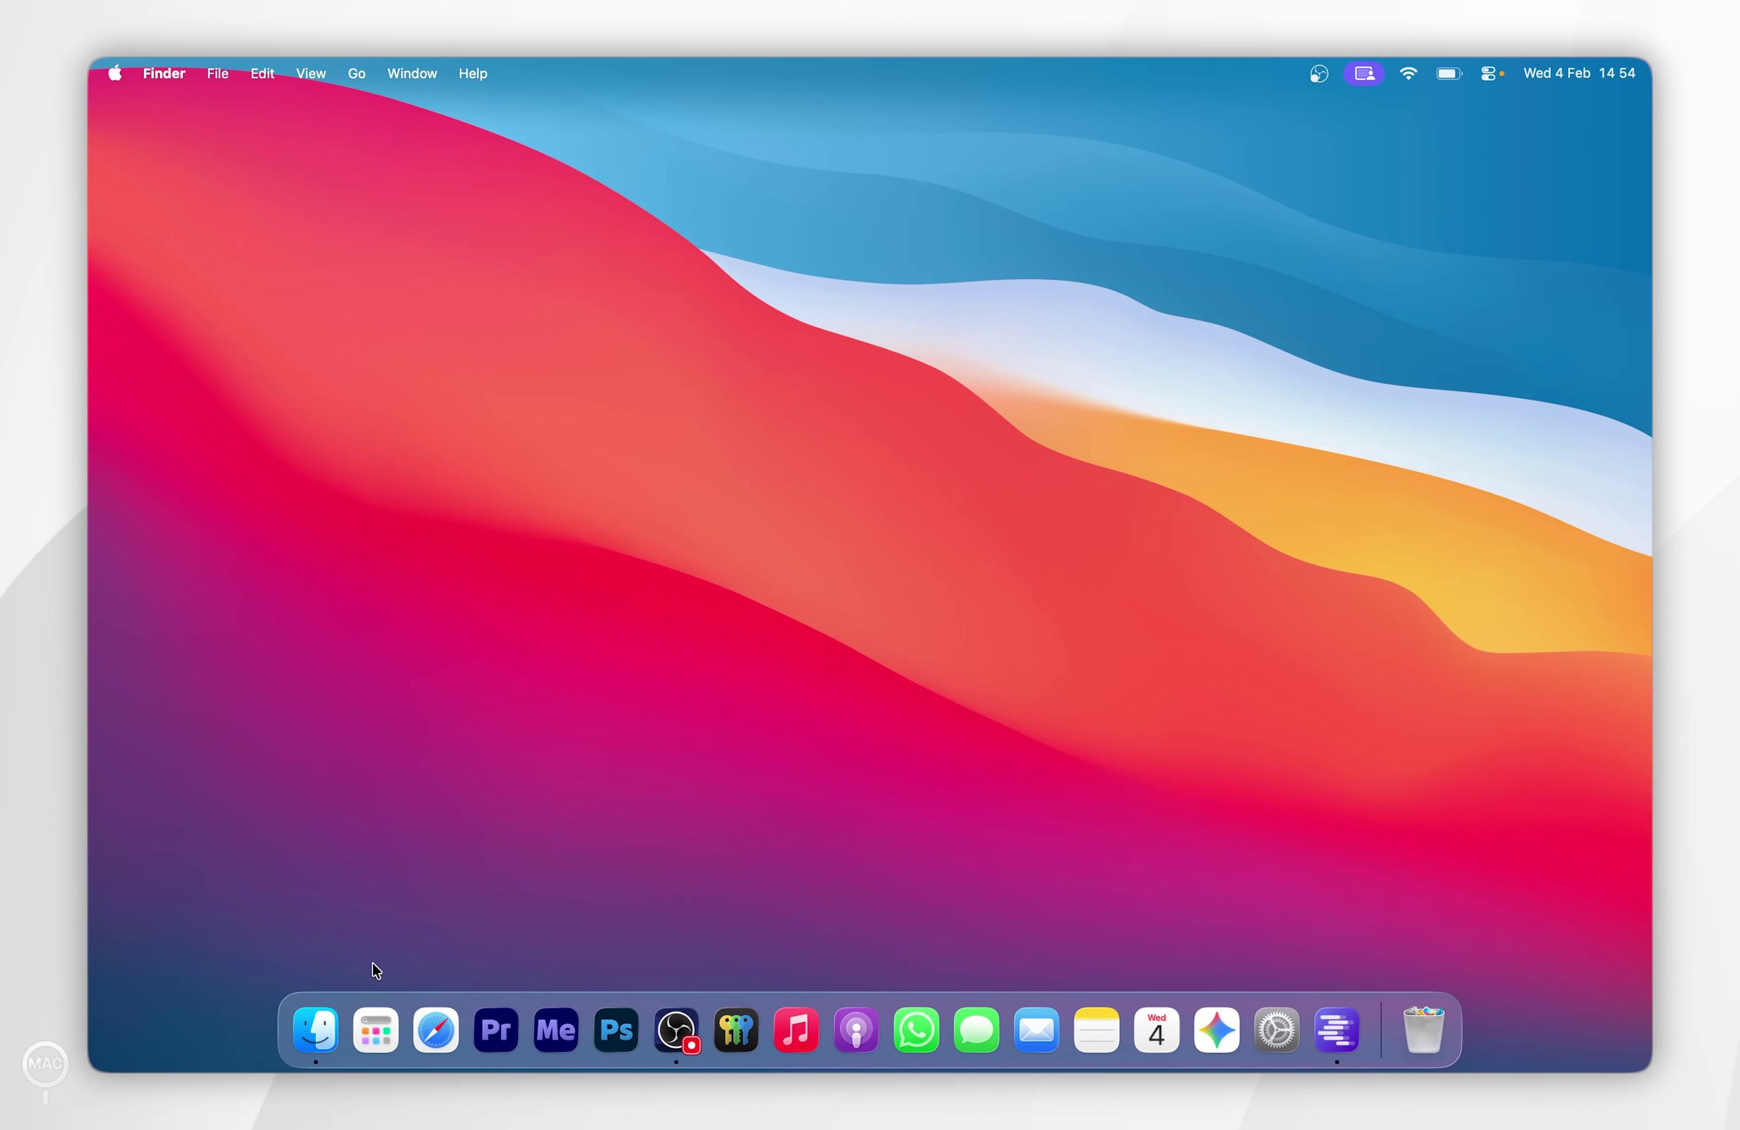
click(375, 1031)
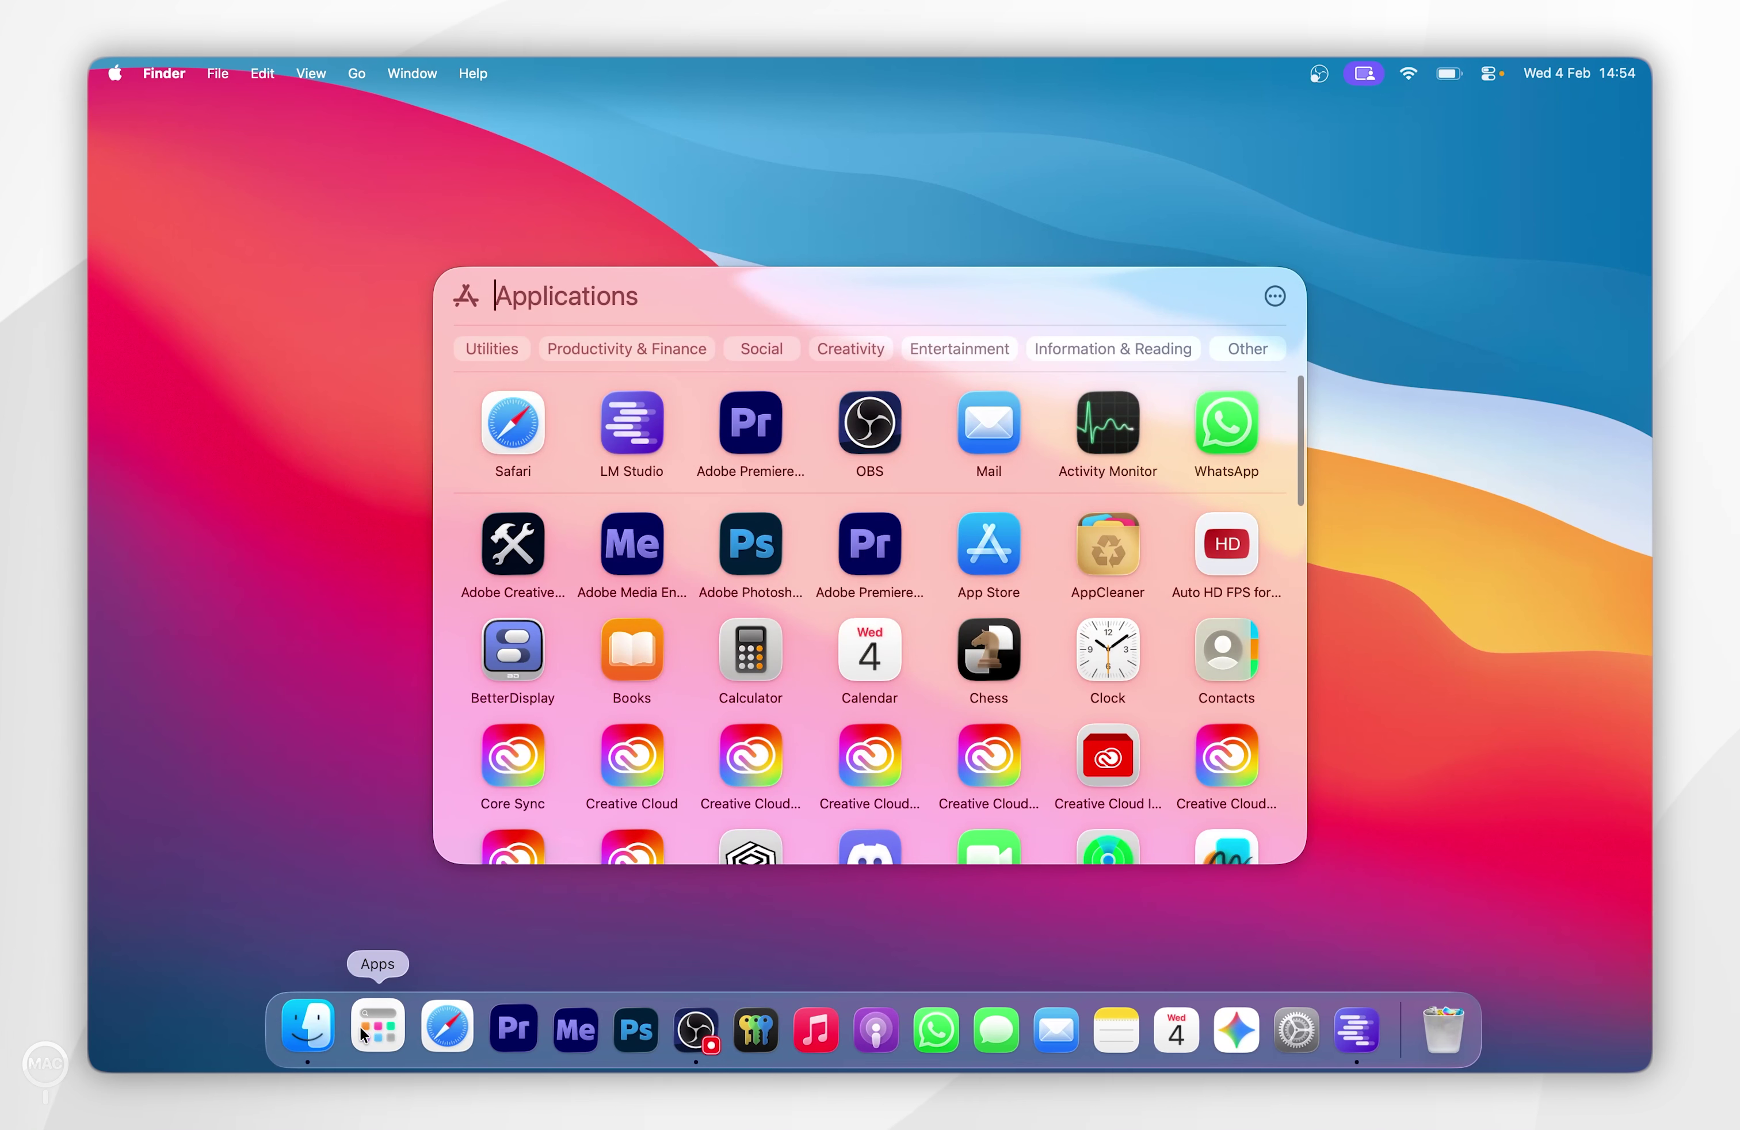
click(1098, 432)
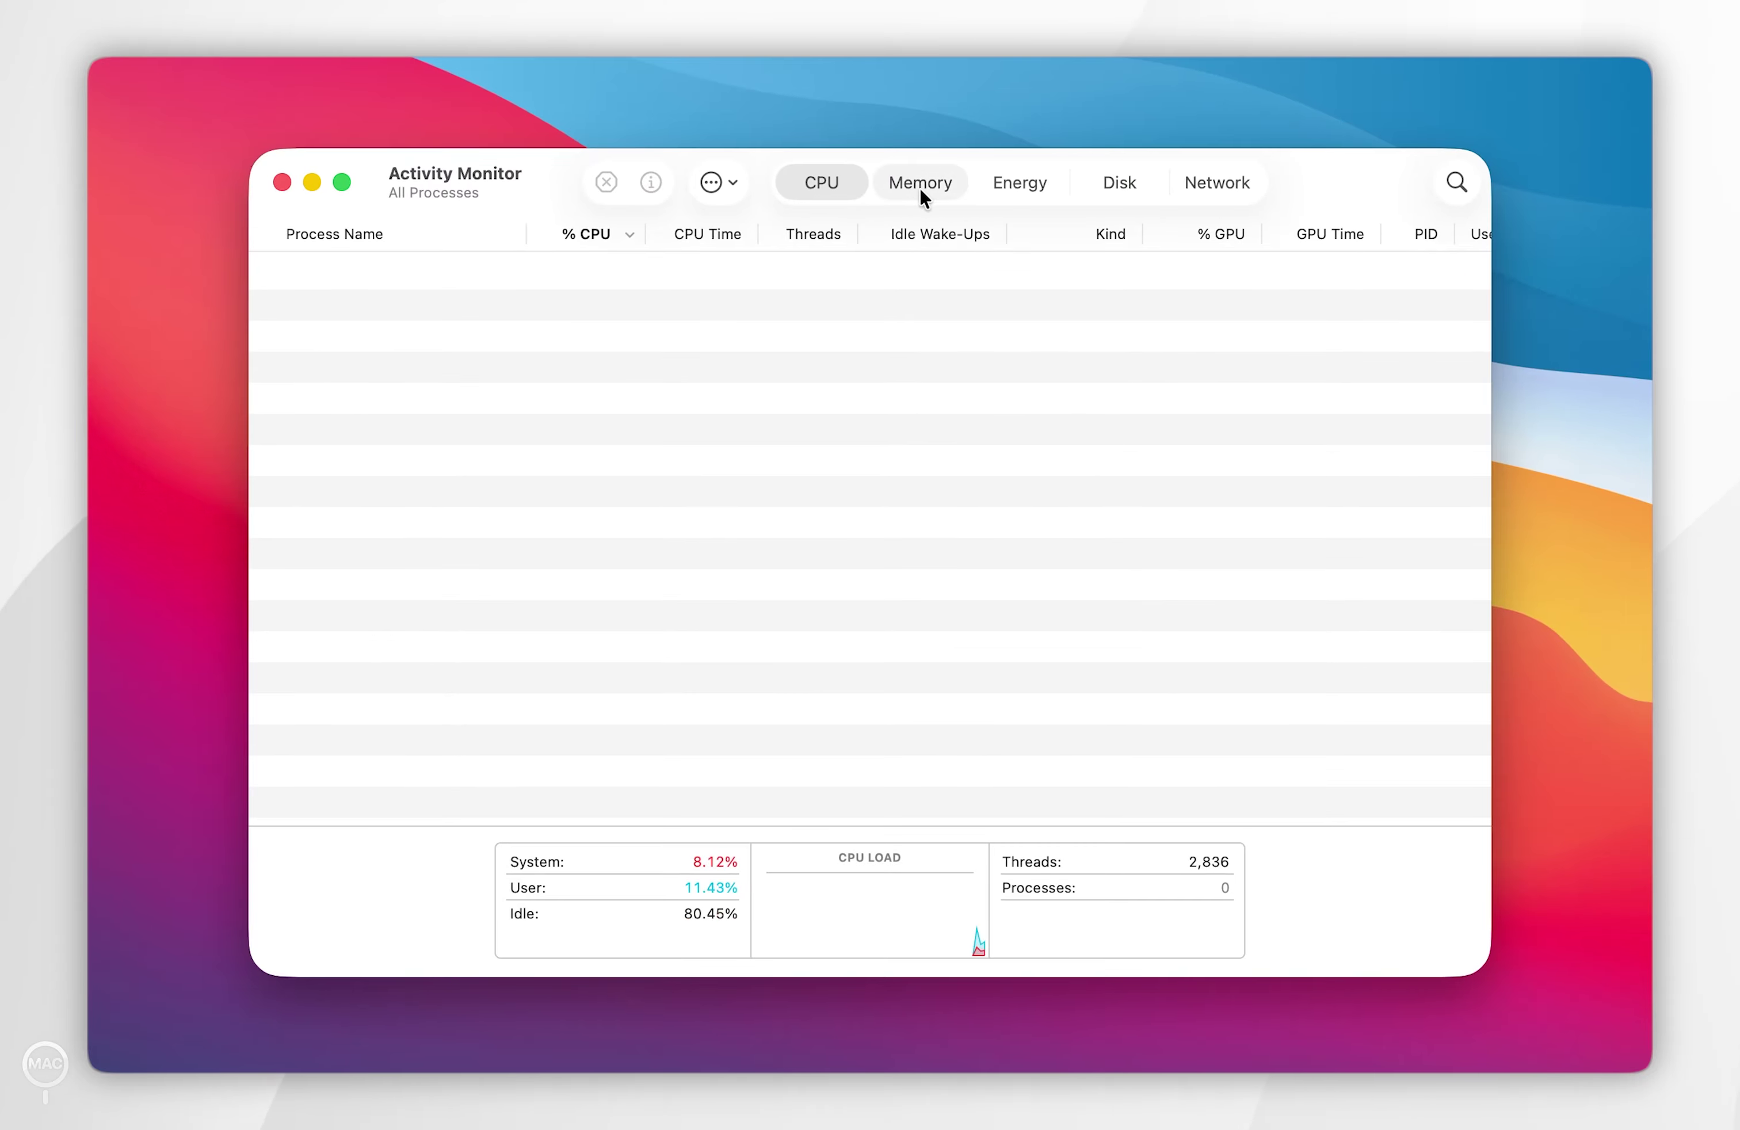
click(920, 183)
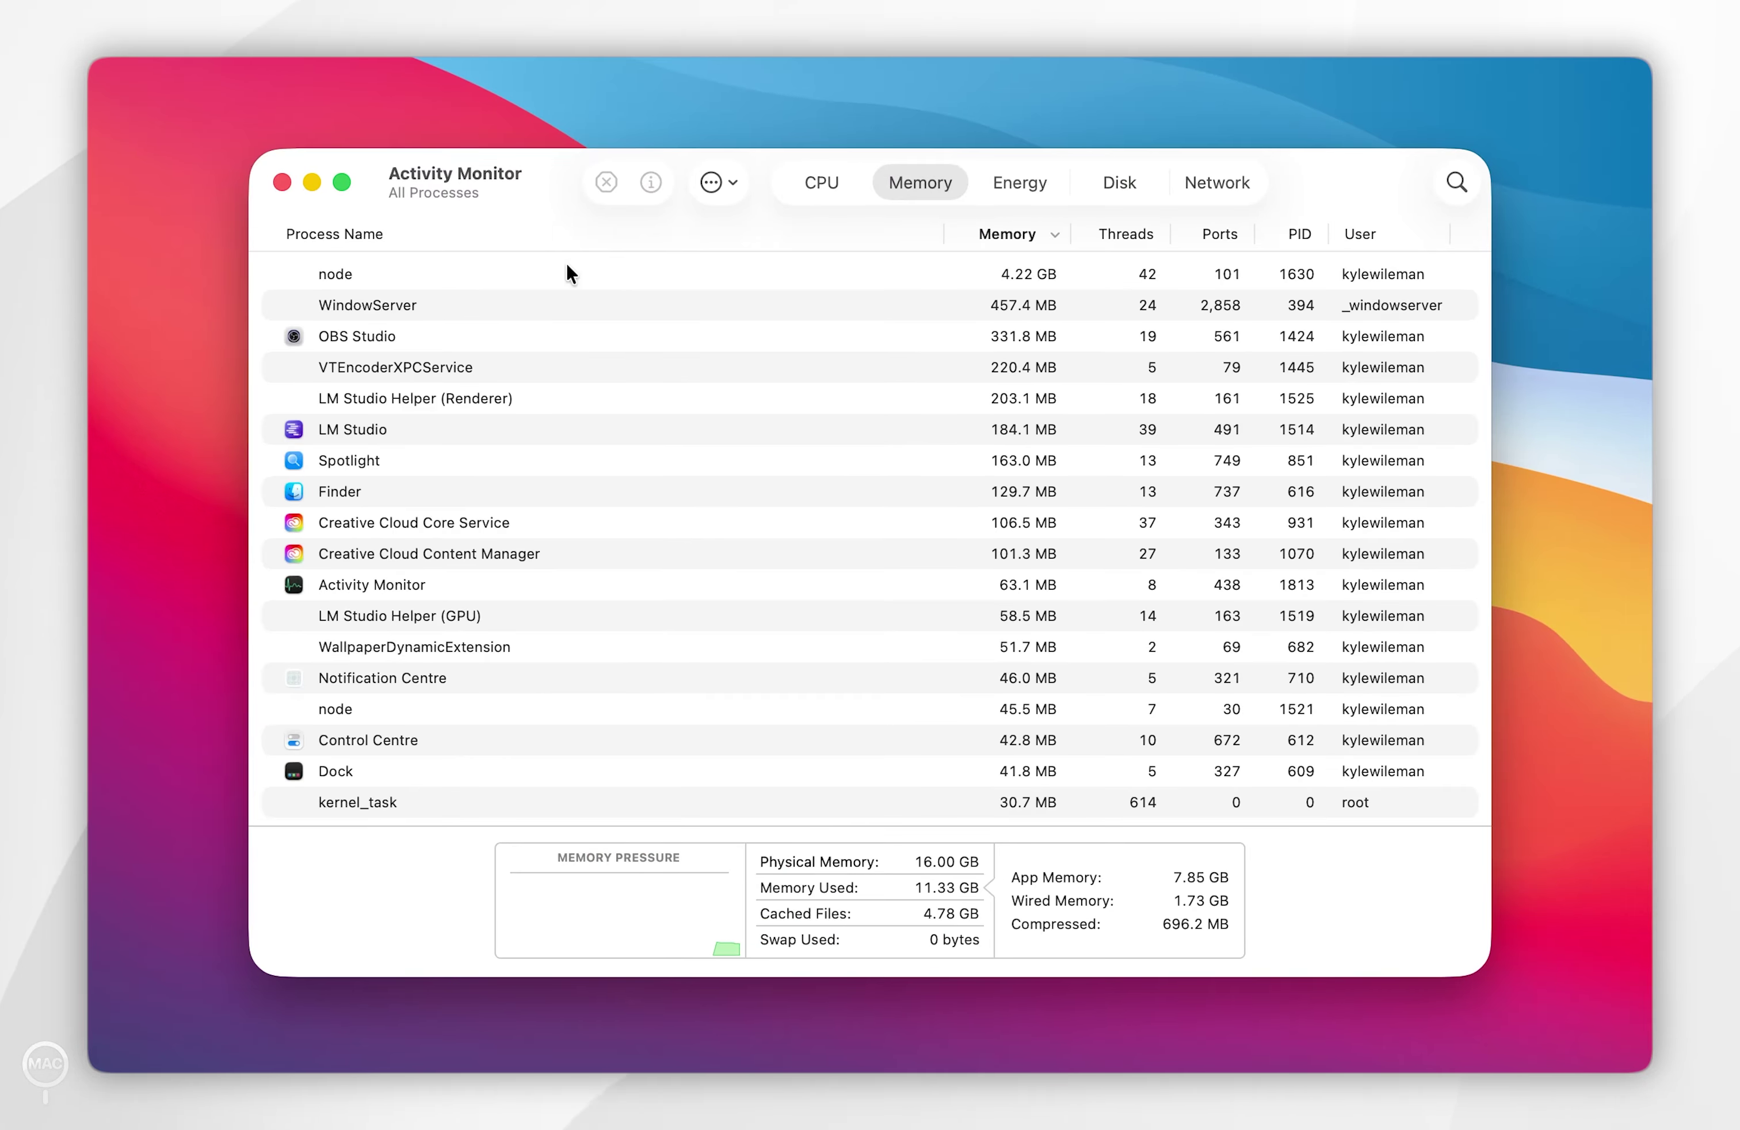
click(520, 275)
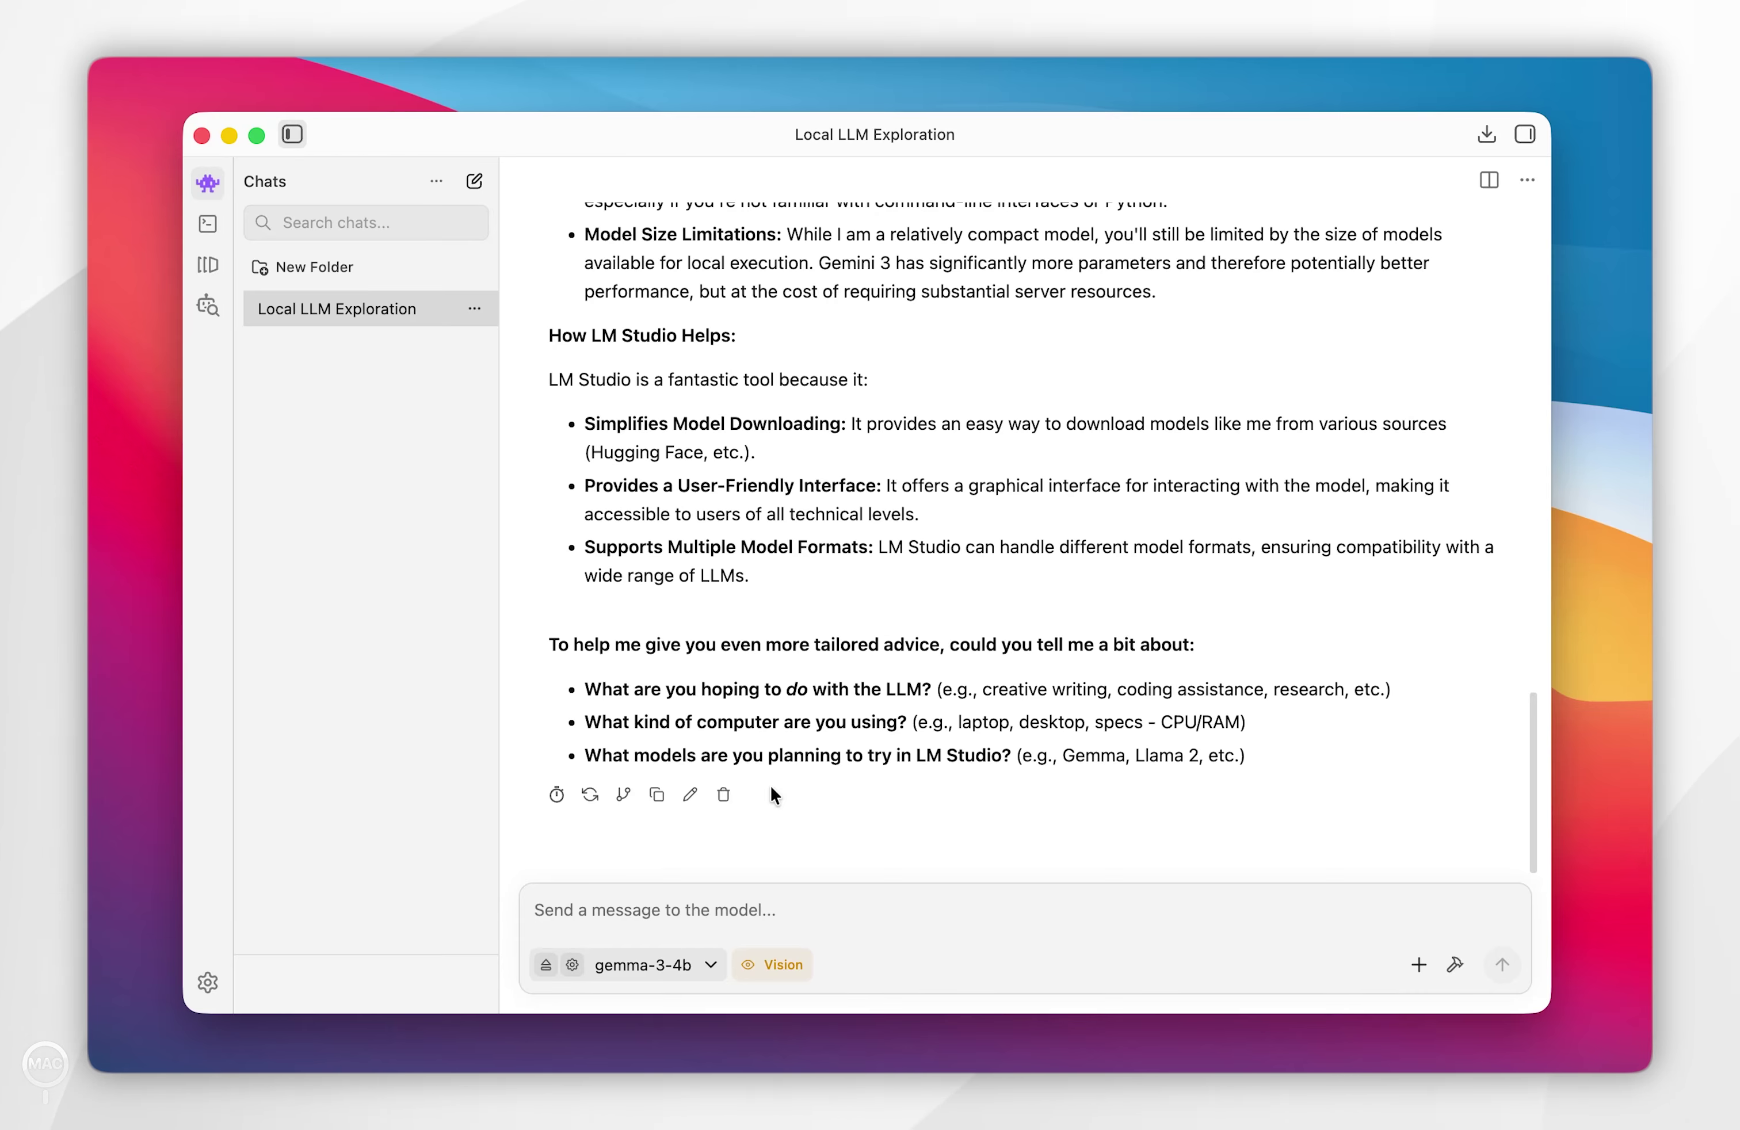
Back in LM Studio, unload the gemma-3-4b model from memory and quit the application.
click(546, 965)
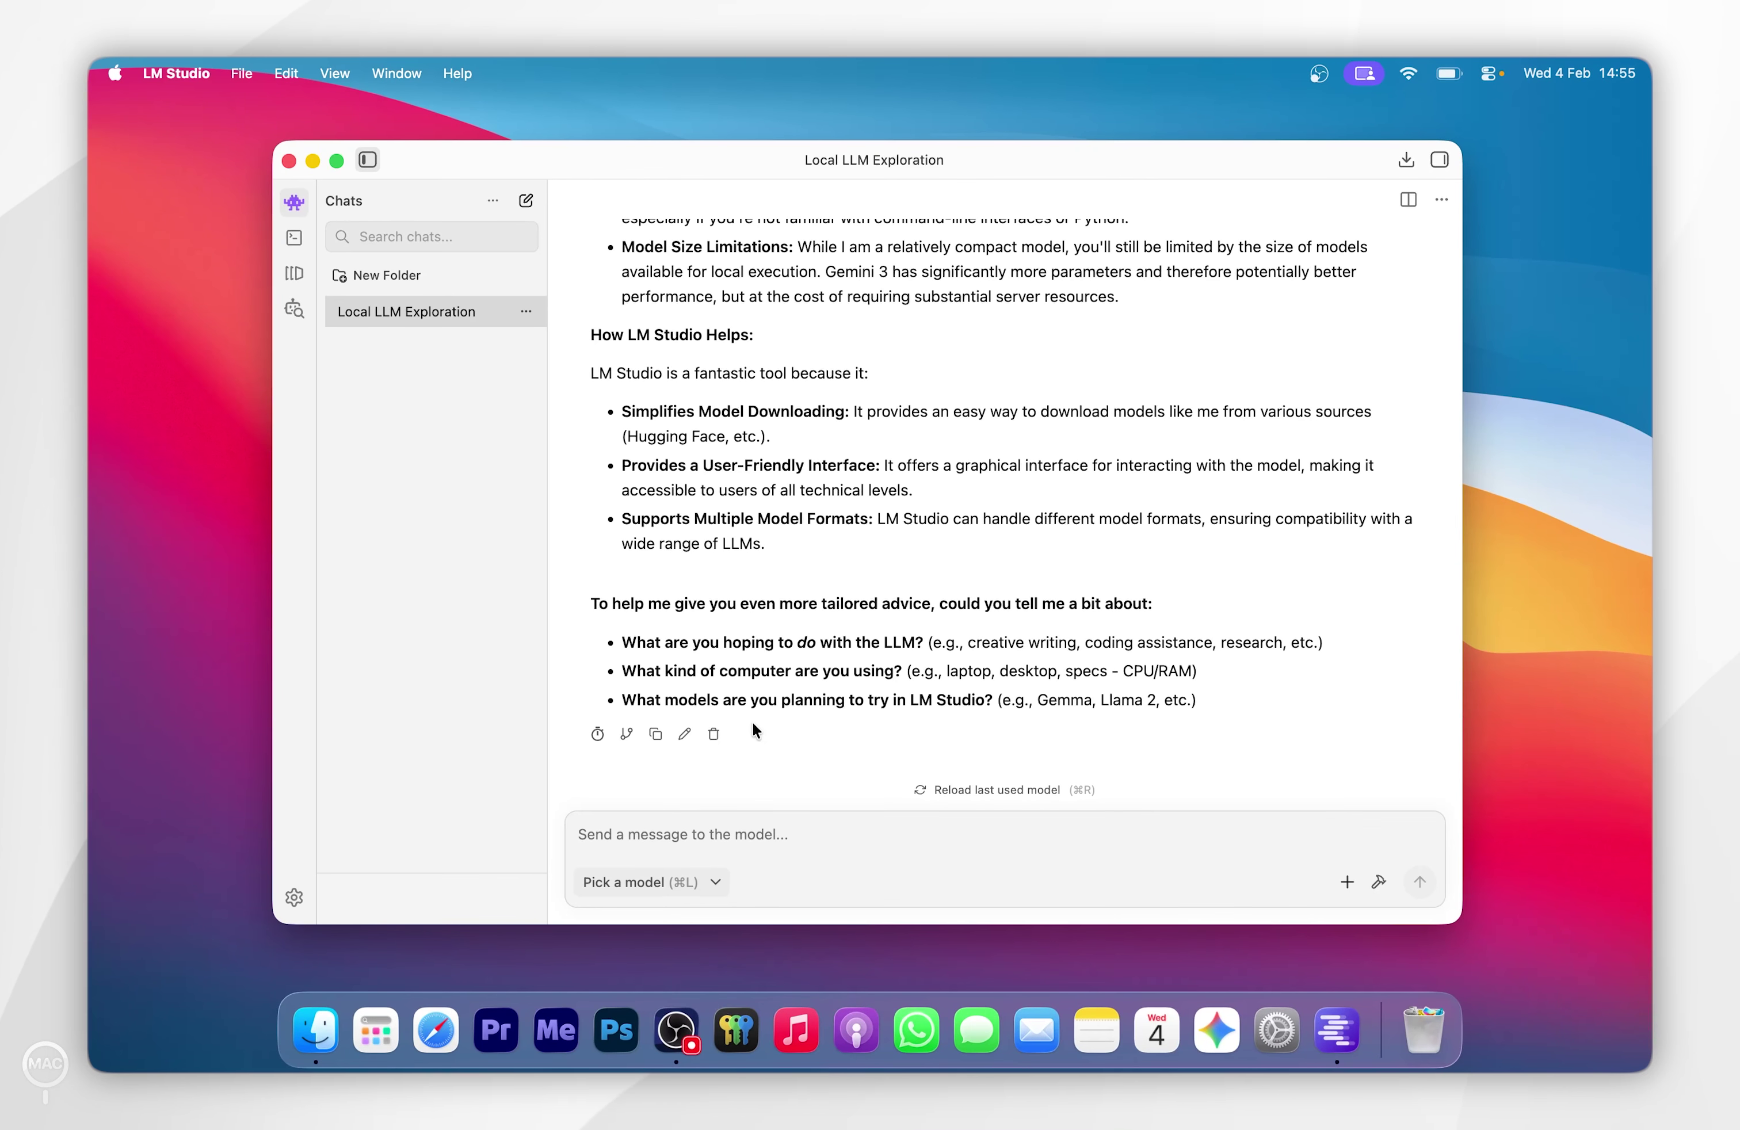
key(super+q)
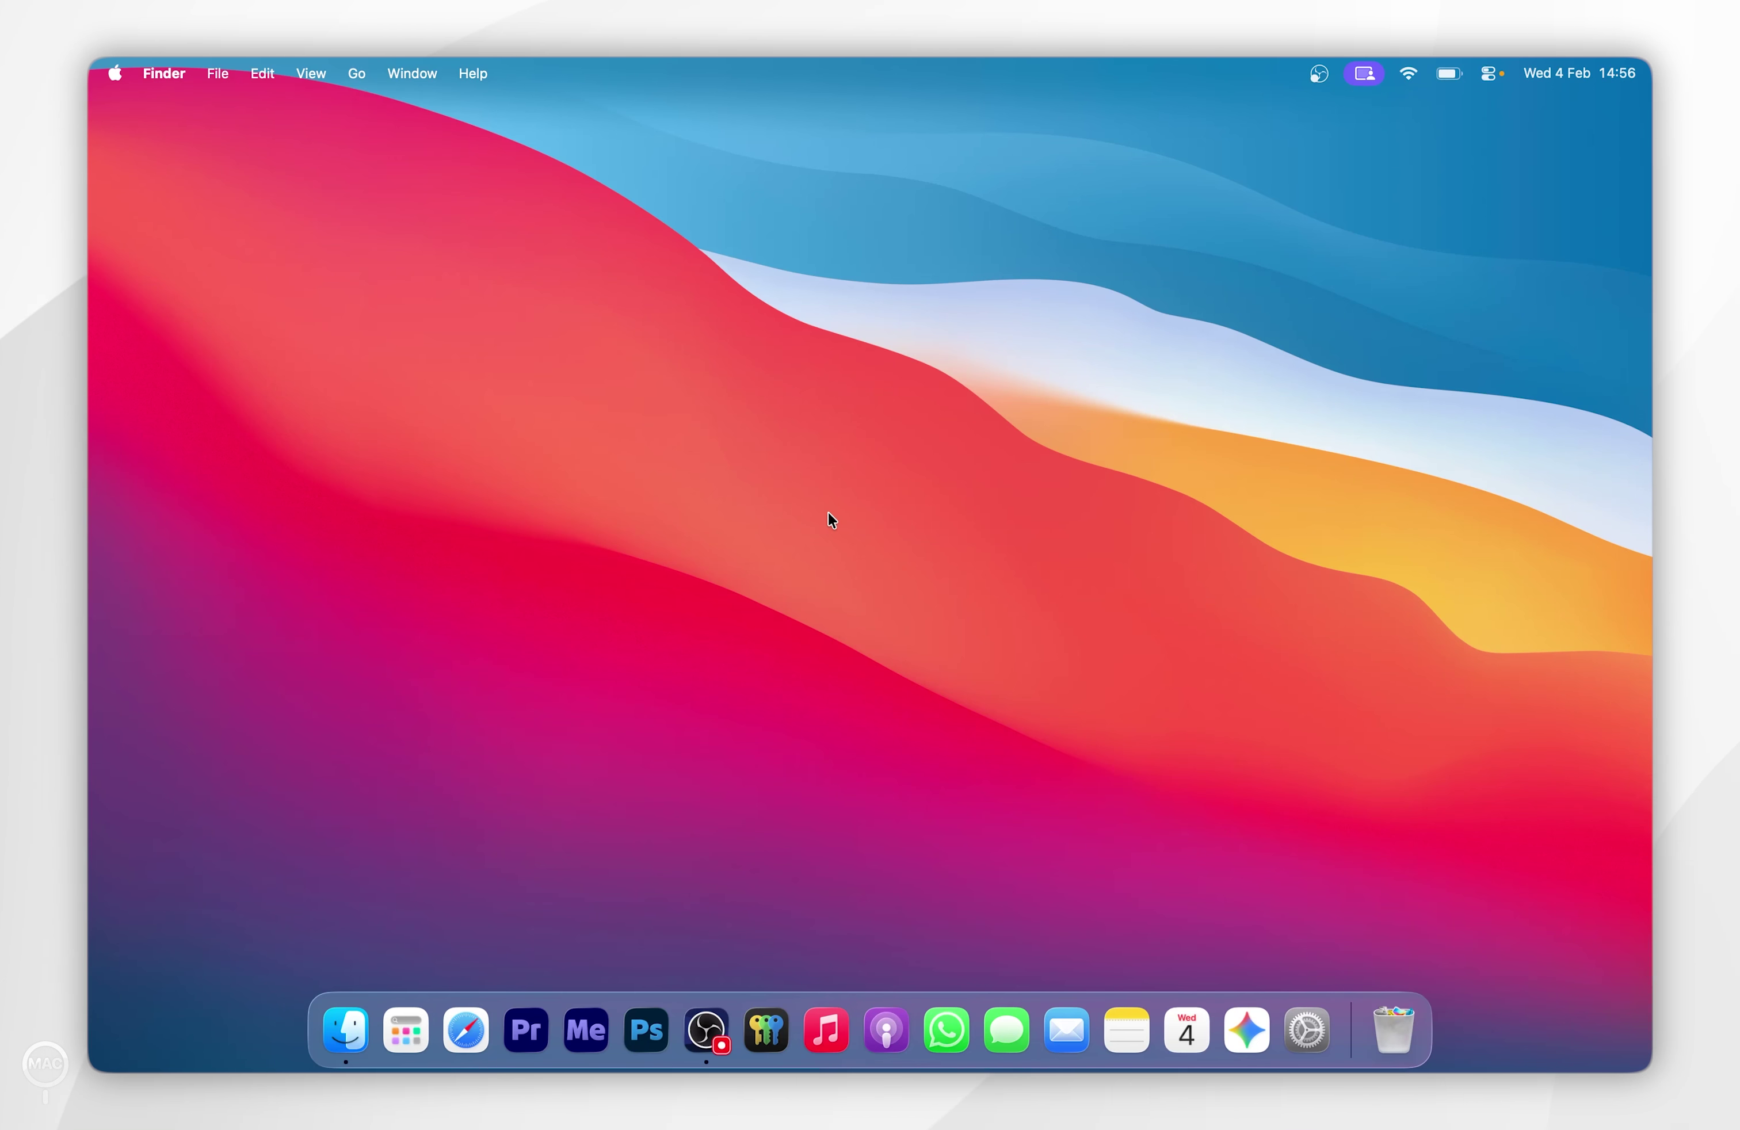